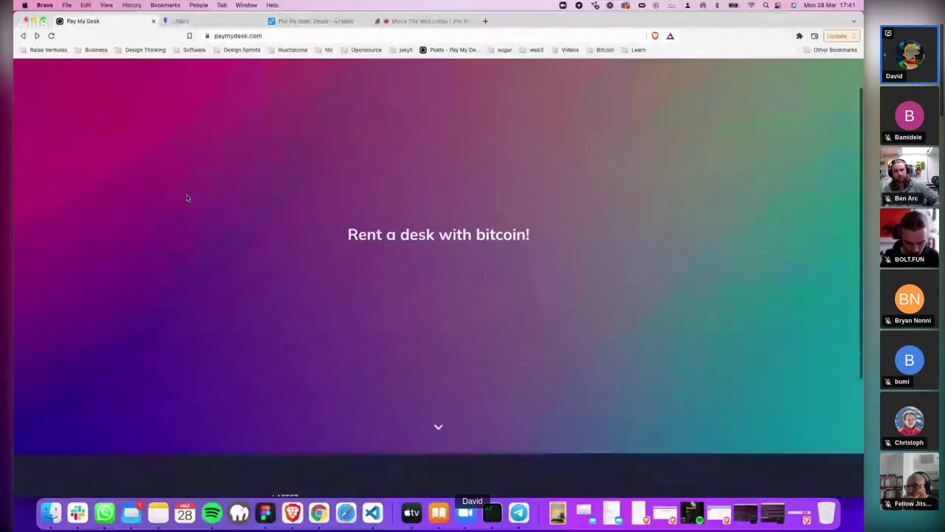
- Scroll the paymydesk.com homepage, then un-maximise the browser to reveal the Figma board behind
scroll(186, 197, up, 1)
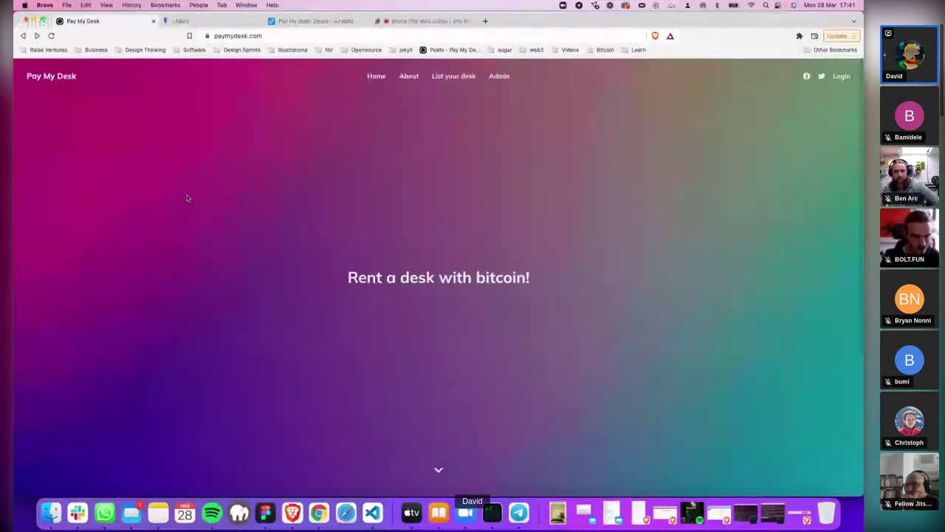
scroll(300, 185, down, 1)
scroll(521, 66, up, 1)
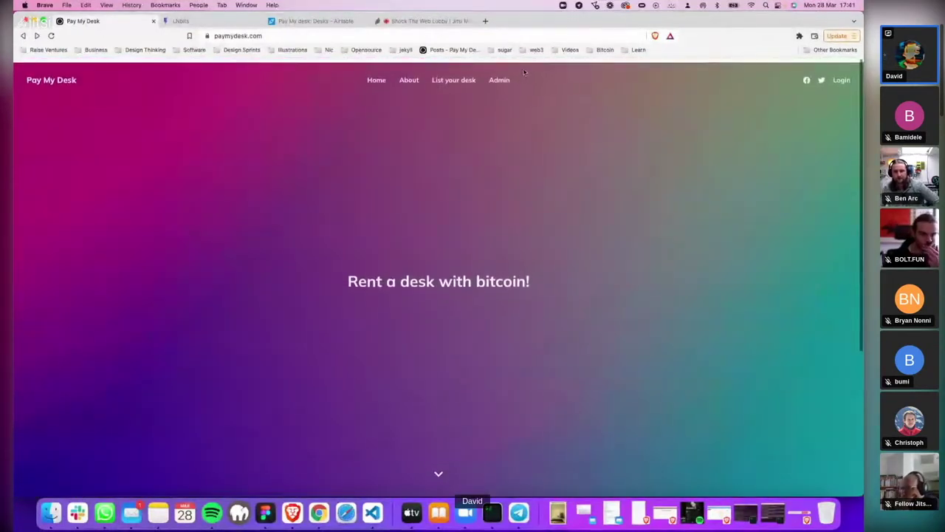
double_click(565, 24)
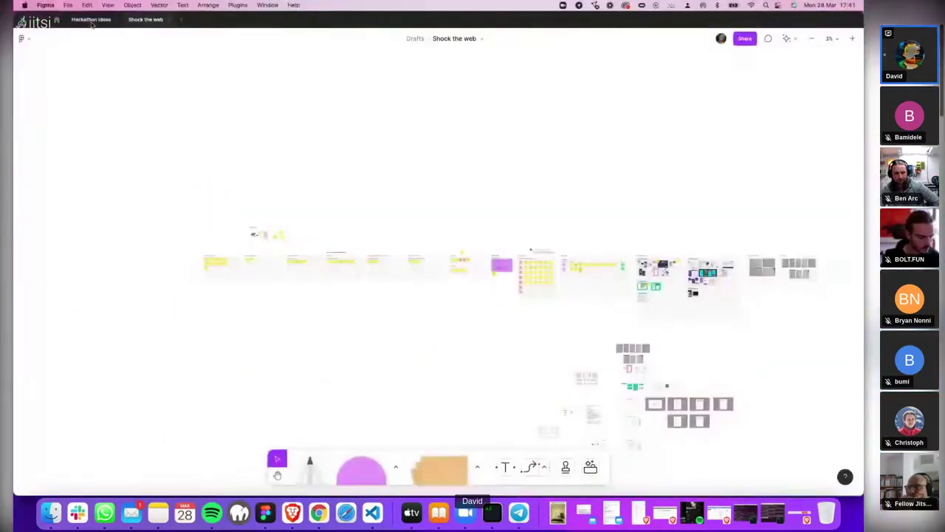
- Look over the Hackathon ideas file, then zoom in and out on the Shock the web board
click(91, 19)
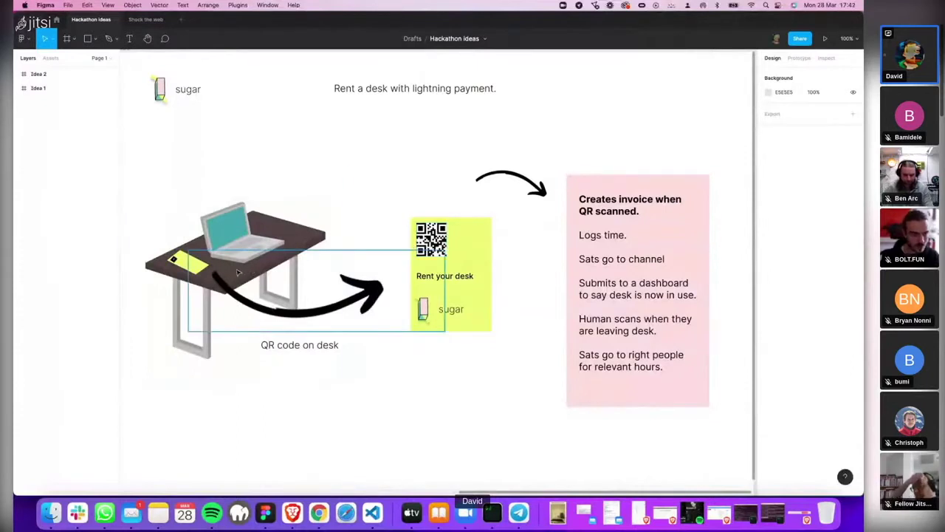
click(145, 22)
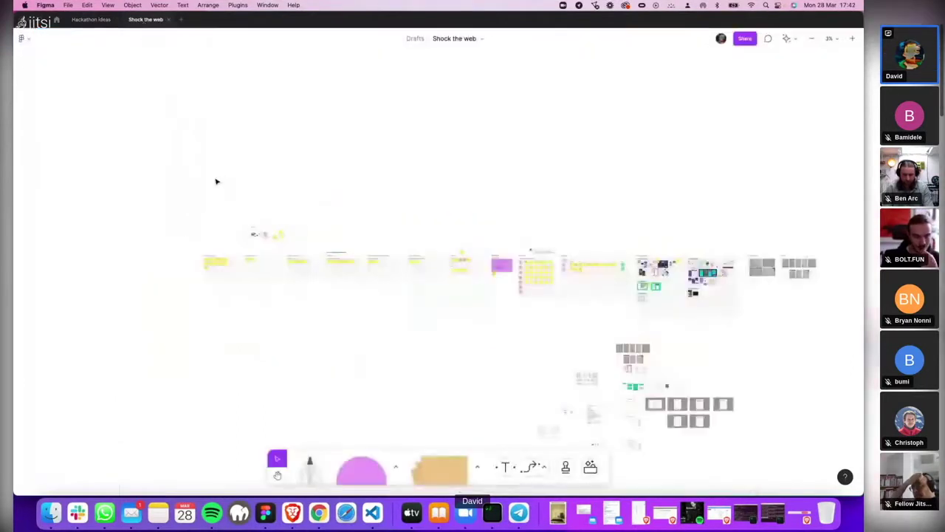
key(super+equal)
scroll(217, 181, left, 10)
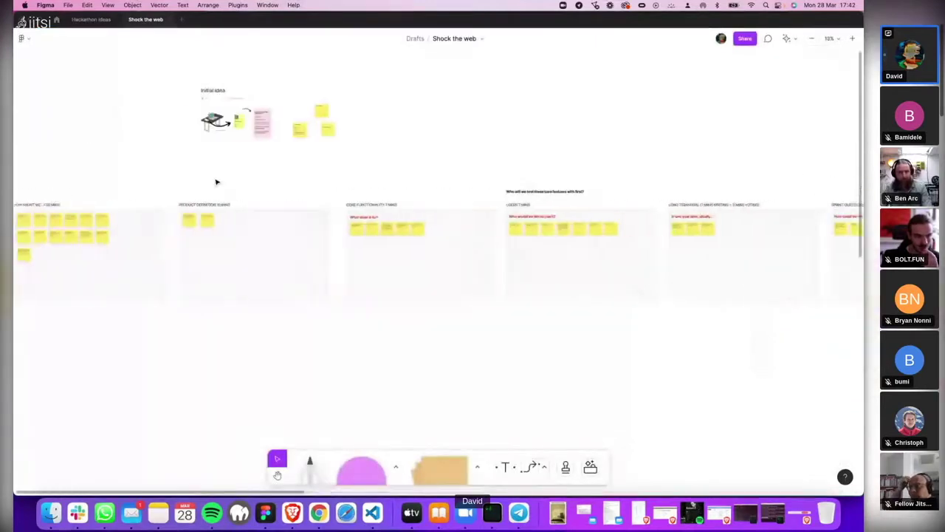
key(super+equal)
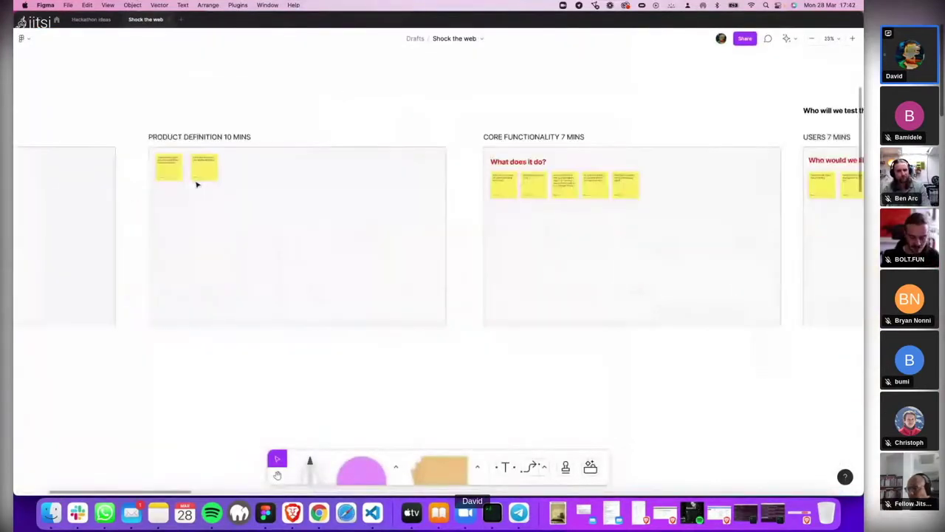
key(super+minus)
- Pan across the Shock the web sections, recheck Hackathon ideas, and return to Pay My Desk
scroll(195, 187, right, 2)
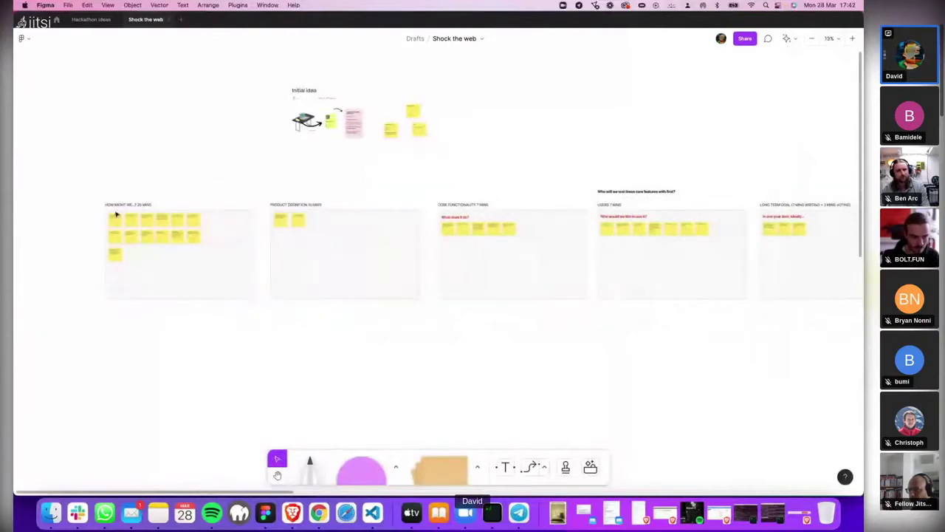
scroll(200, 216, right, 20)
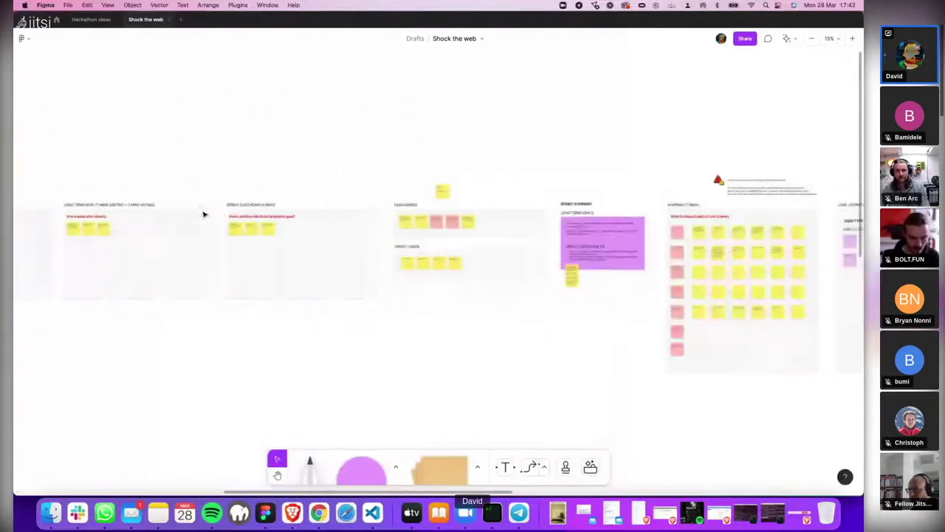
scroll(203, 215, right, 20)
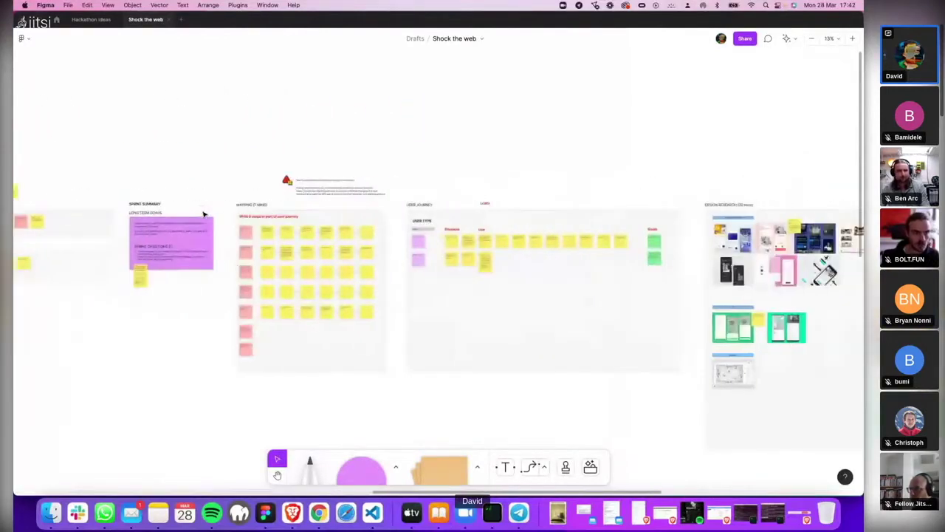
scroll(203, 214, down, 4)
scroll(204, 214, right, 3)
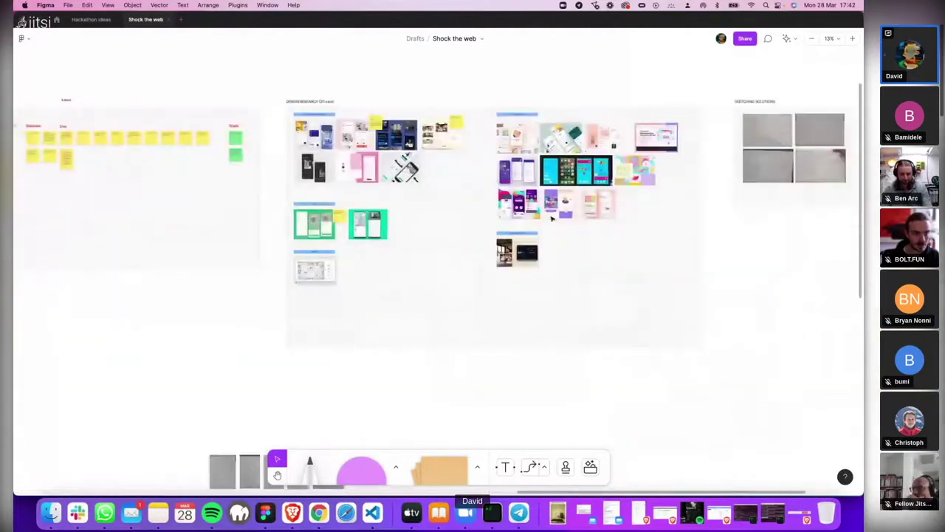
scroll(272, 205, down, 3)
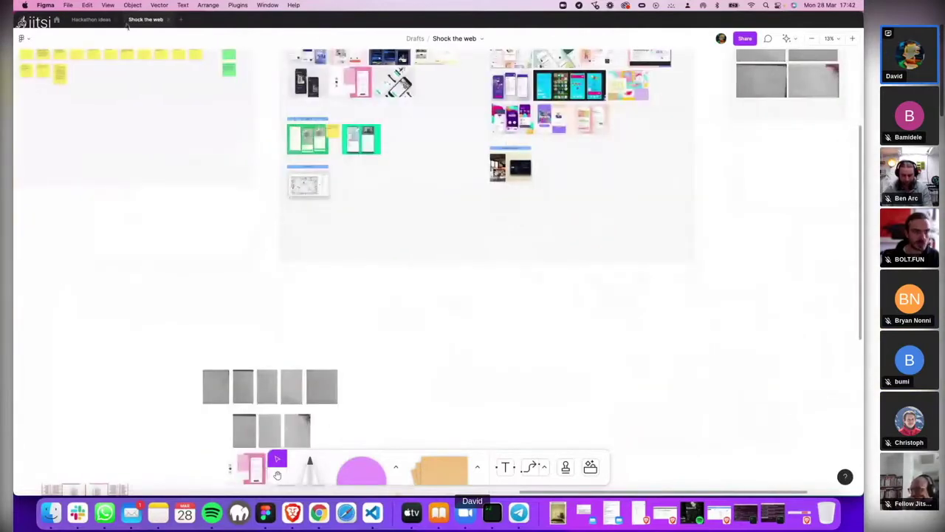
click(94, 25)
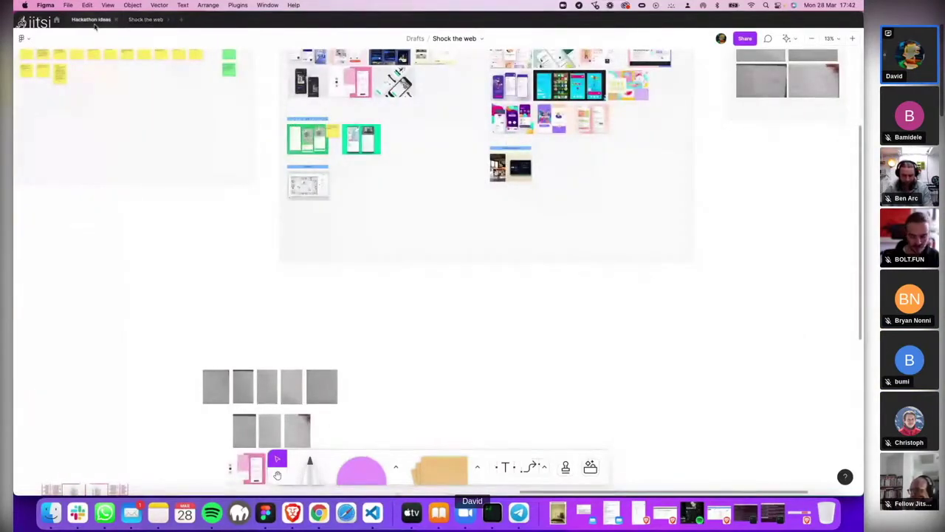
click(148, 19)
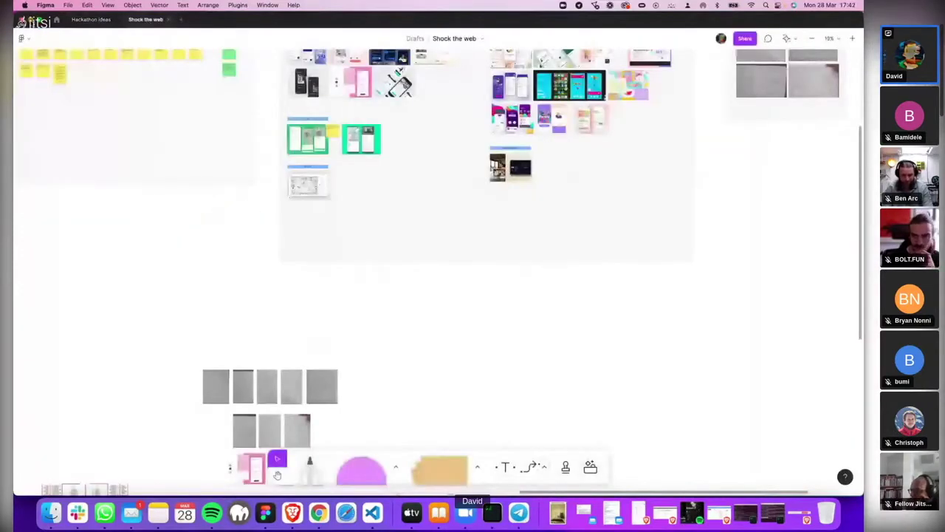
key(super+Tab)
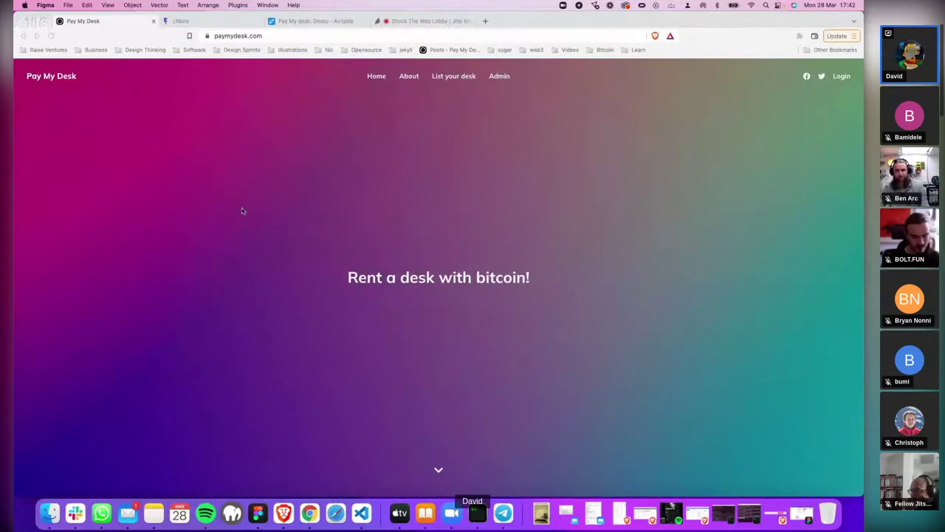
scroll(241, 212, down, 2)
scroll(240, 209, up, 2)
scroll(241, 209, down, 6)
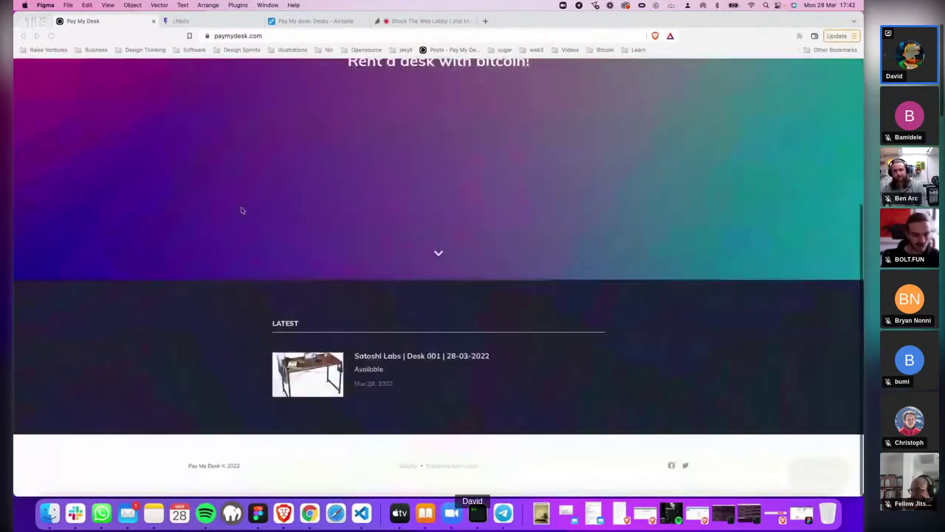
scroll(198, 299, up, 1)
scroll(198, 299, up, 4)
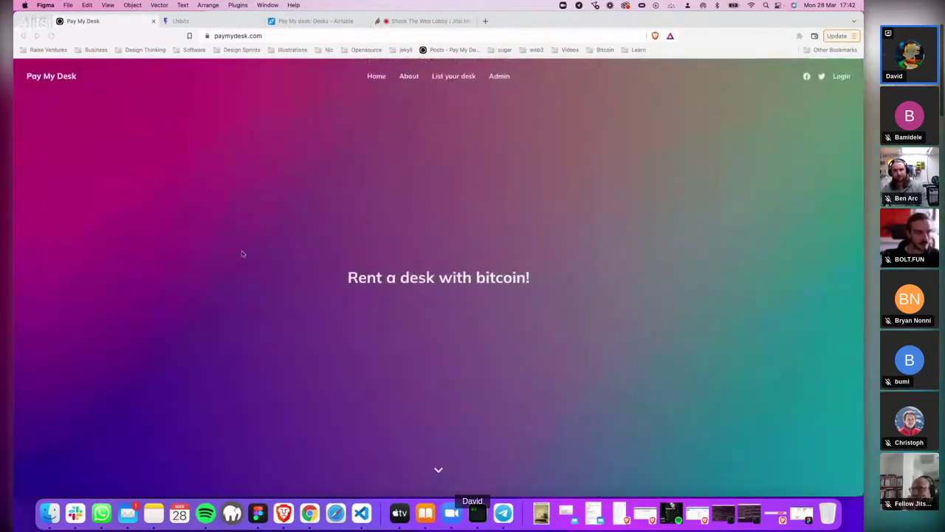
click(384, 230)
scroll(382, 234, down, 5)
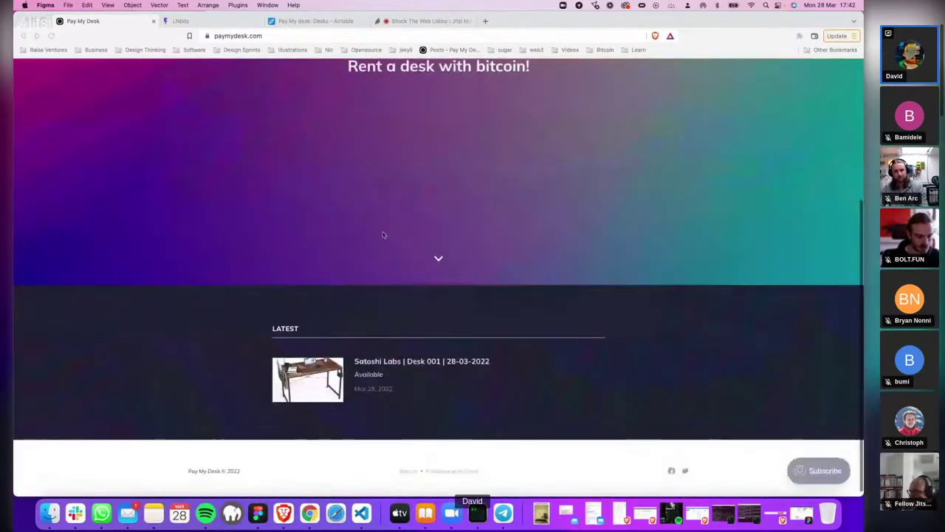
click(386, 362)
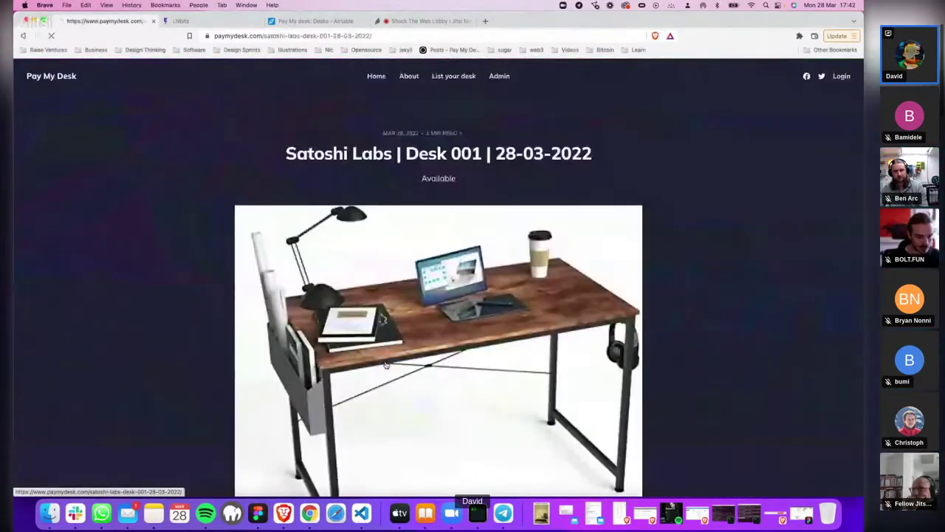
scroll(386, 364, down, 10)
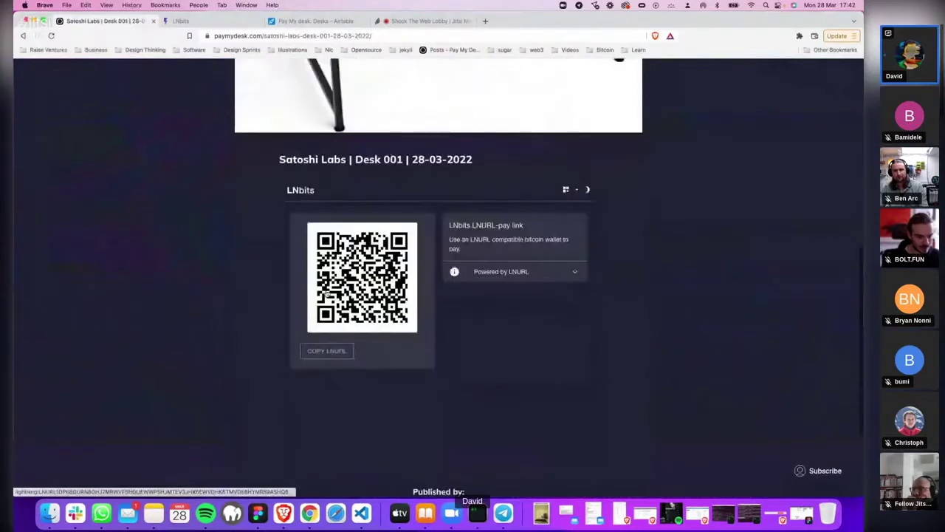
key(super+bracketleft)
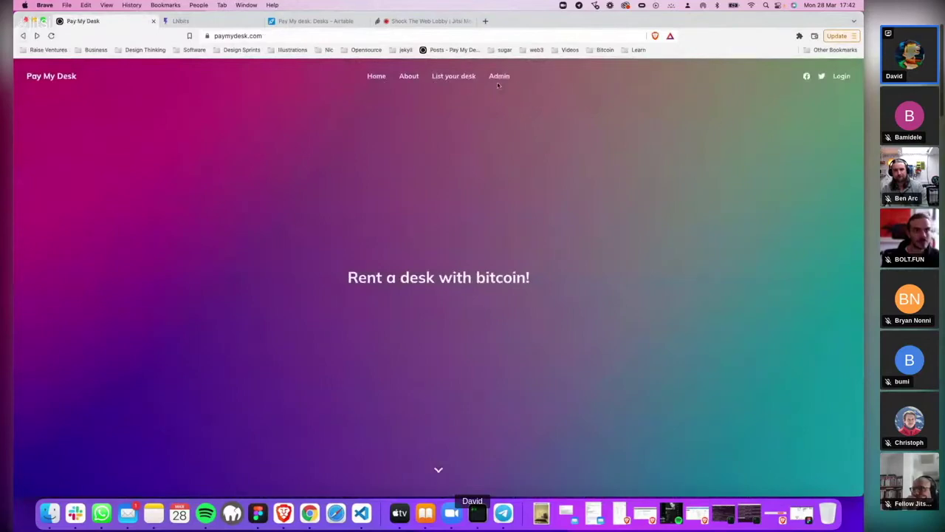
- On the List your desk form, set the date to today (28 March 2022) and city to Belfast
click(452, 81)
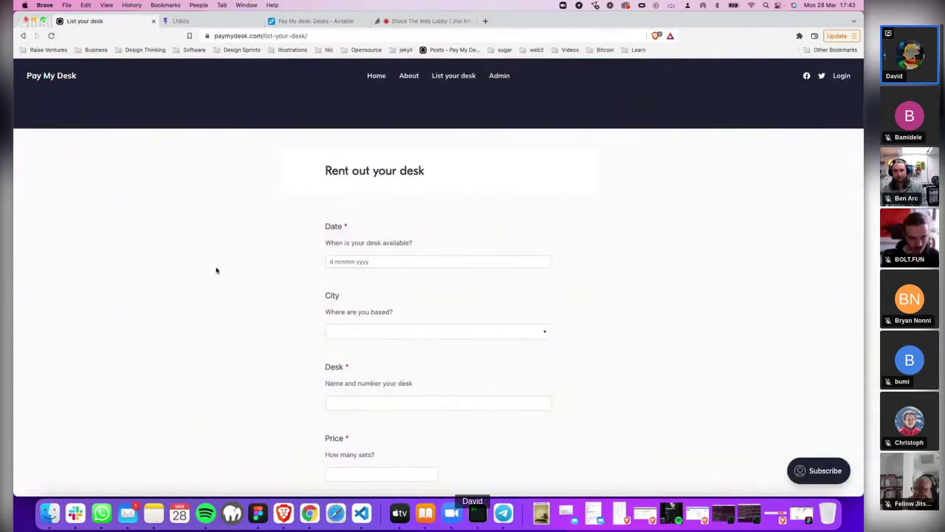
click(366, 262)
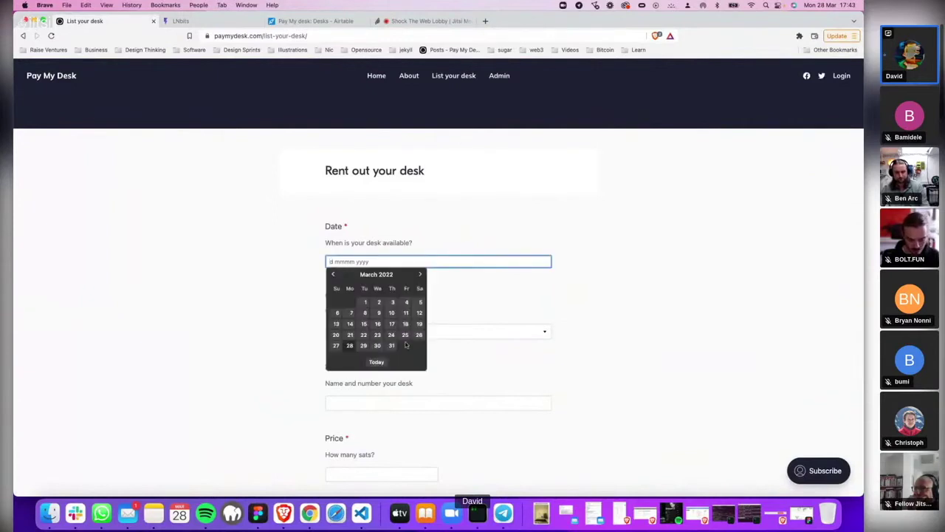
click(375, 362)
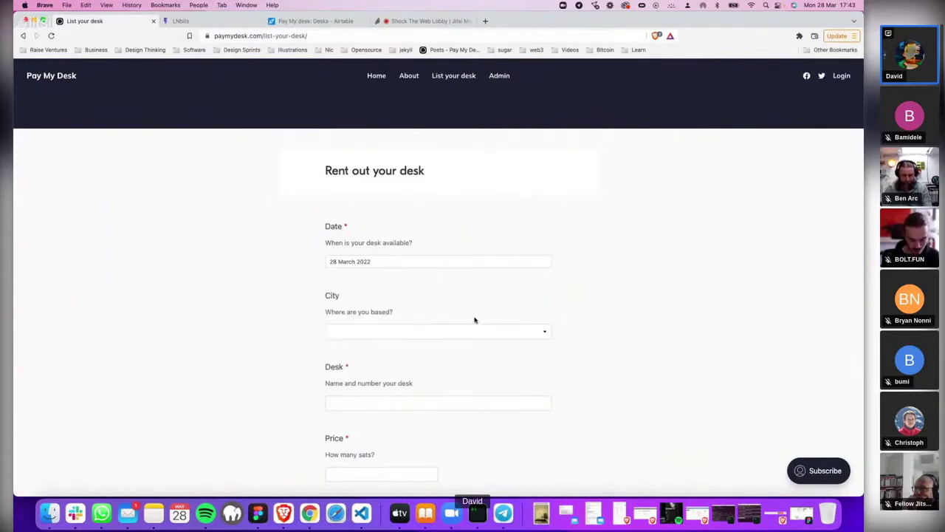
click(400, 338)
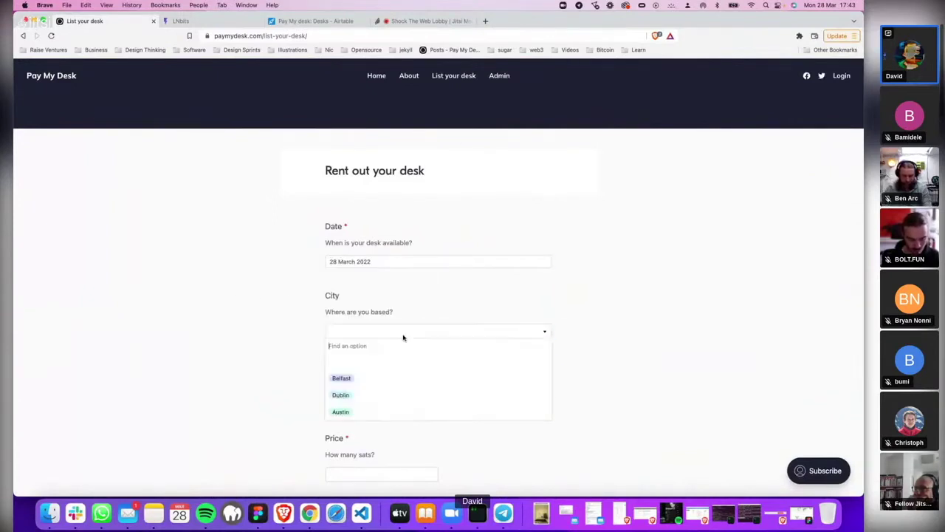
click(363, 378)
- Name the desk 'Satoshi's | Desk 002' and set its price to 20 sats
click(374, 395)
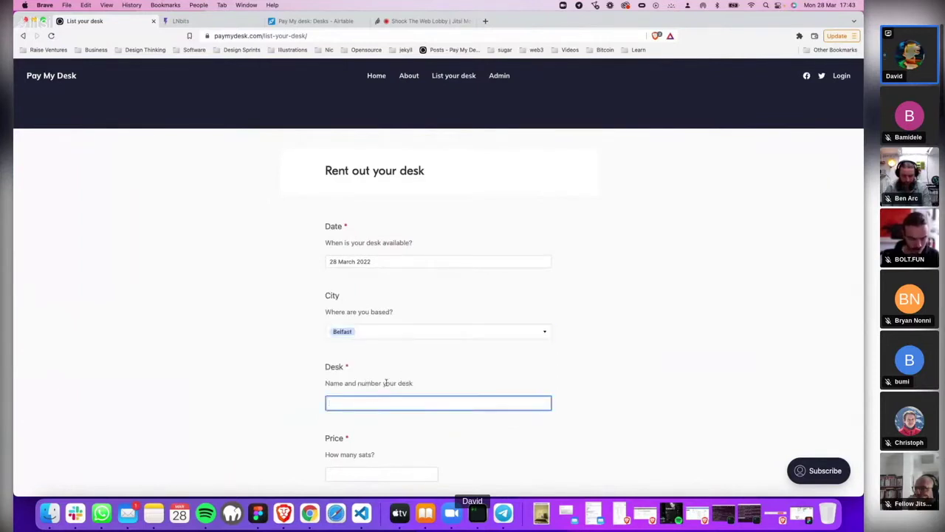
text(San)
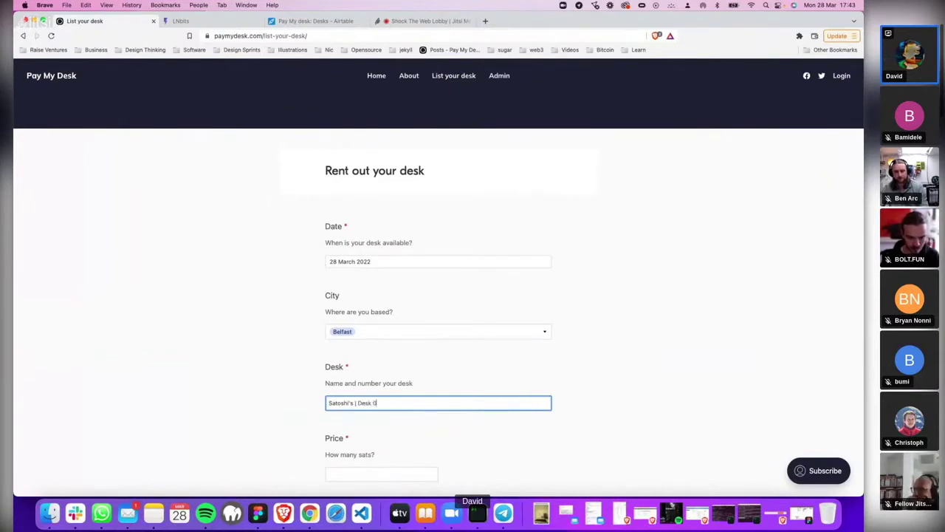
text(2)
scroll(439, 332, down, 2)
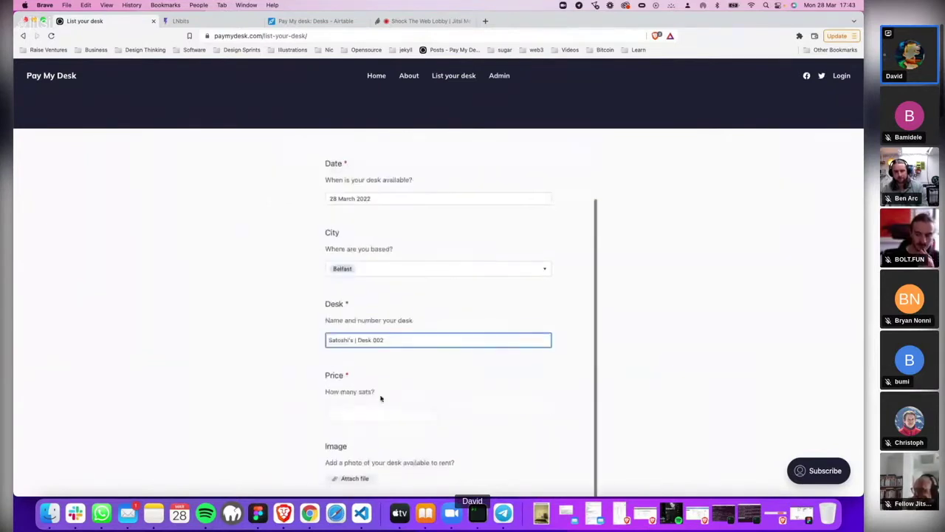
key(Tab)
text(2)
click(218, 387)
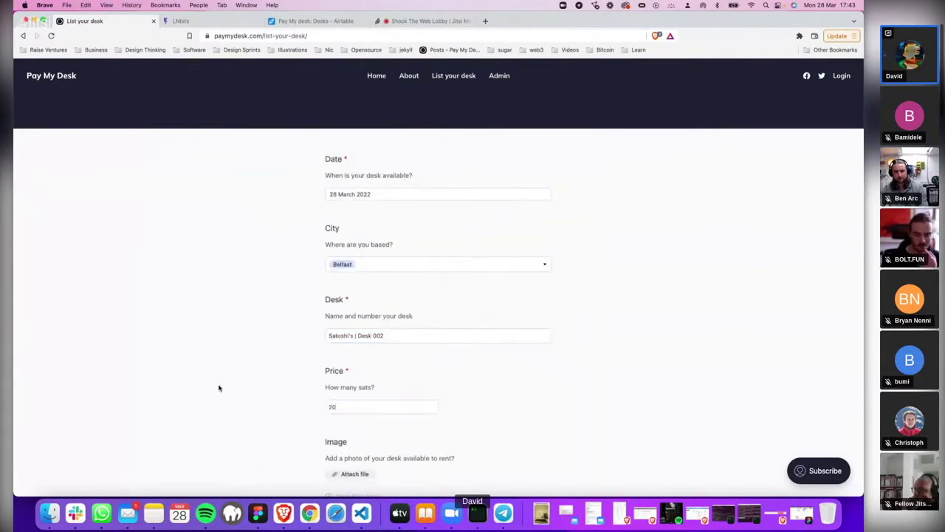
scroll(225, 384, down, 3)
click(355, 363)
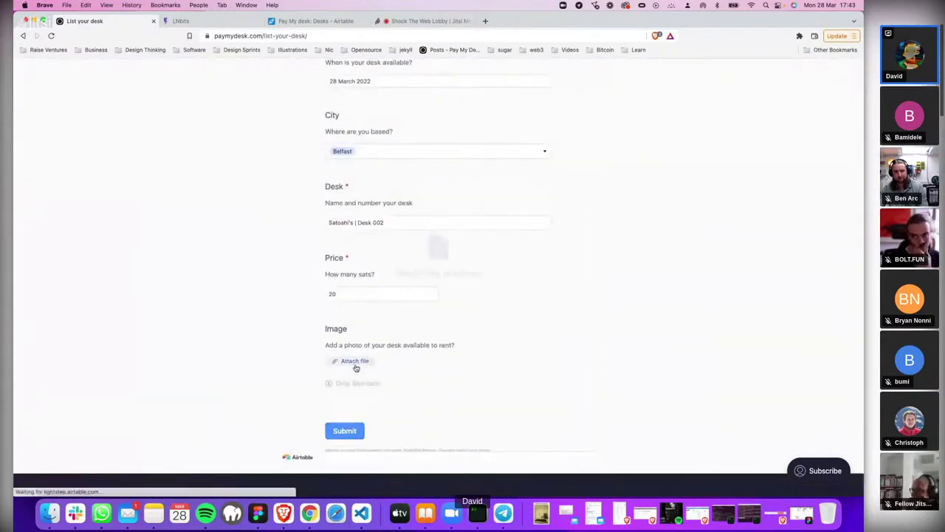
- Attach and upload the desk-1.JPG photo from Downloads
click(438, 248)
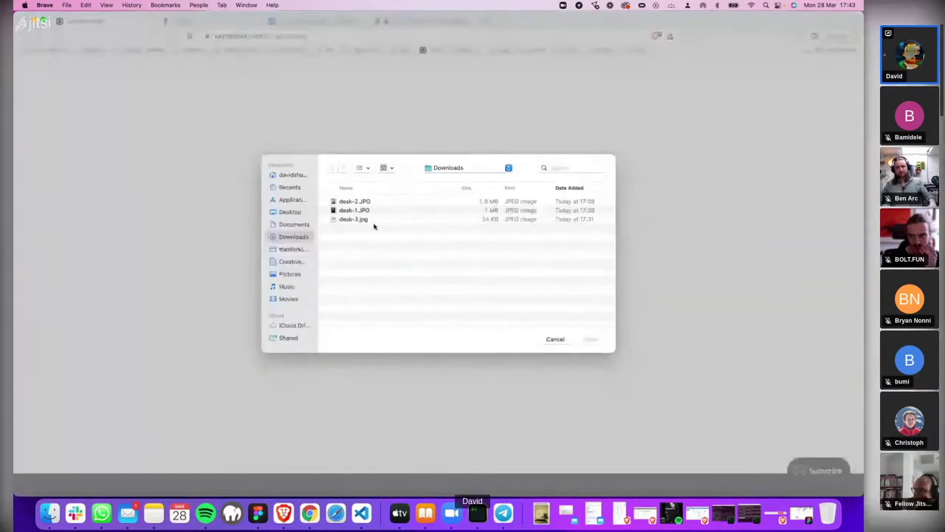
click(373, 211)
key(Up)
key(space)
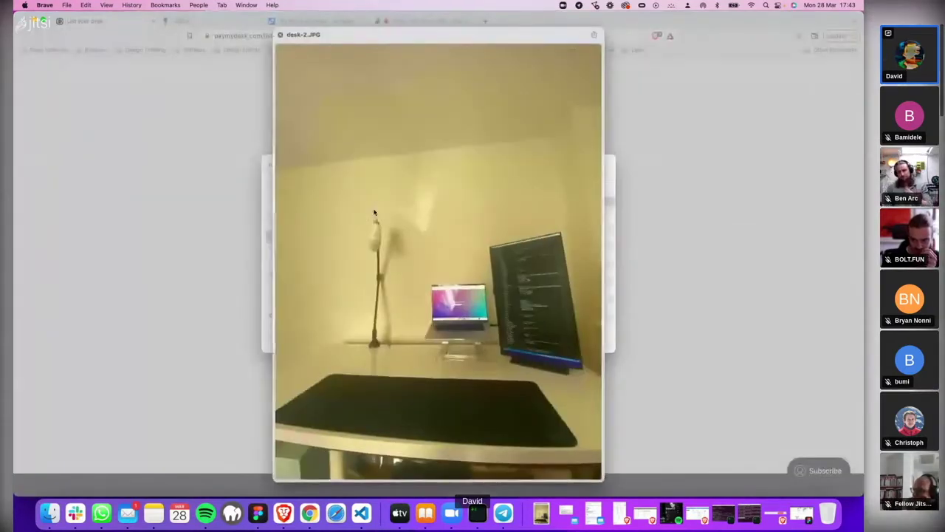
key(Down)
key(space)
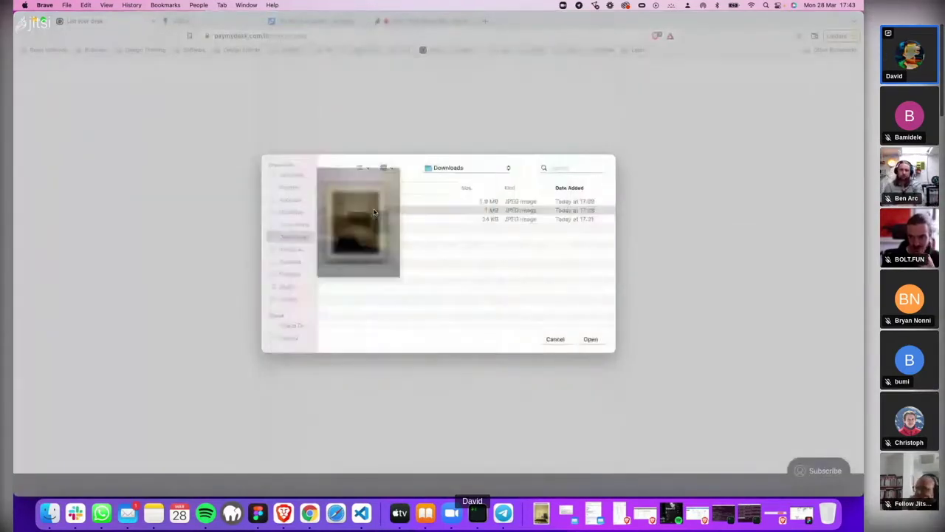
key(Return)
click(573, 446)
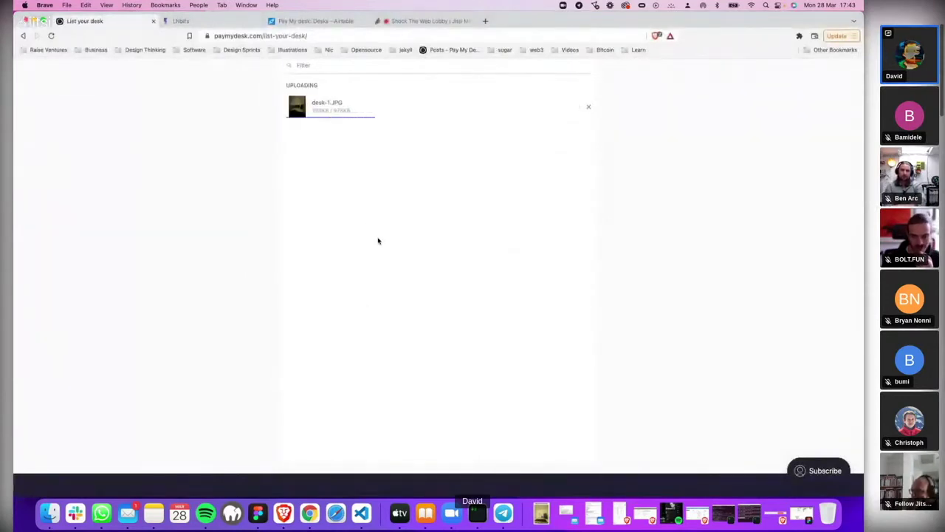
- Submit the Desk 002 listing and return to the Pay My Desk home page
scroll(378, 240, down, 1)
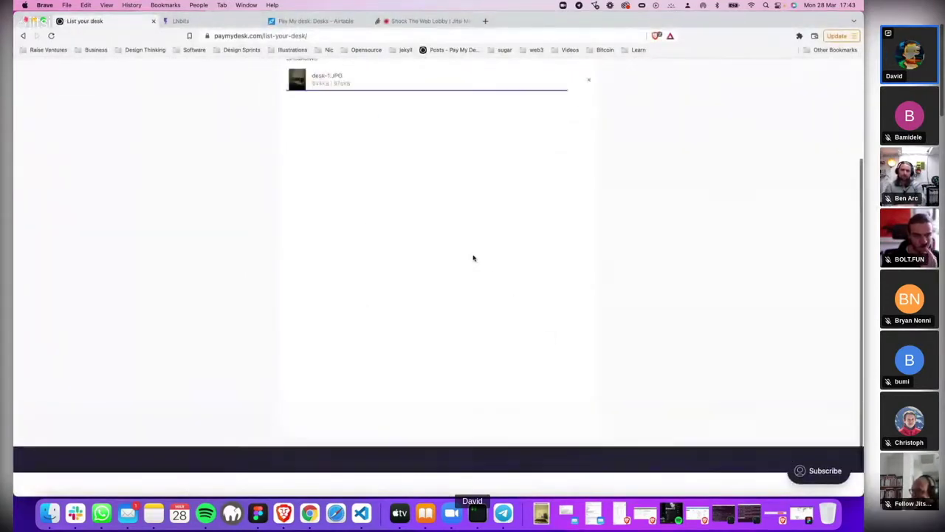
scroll(462, 271, down, 5)
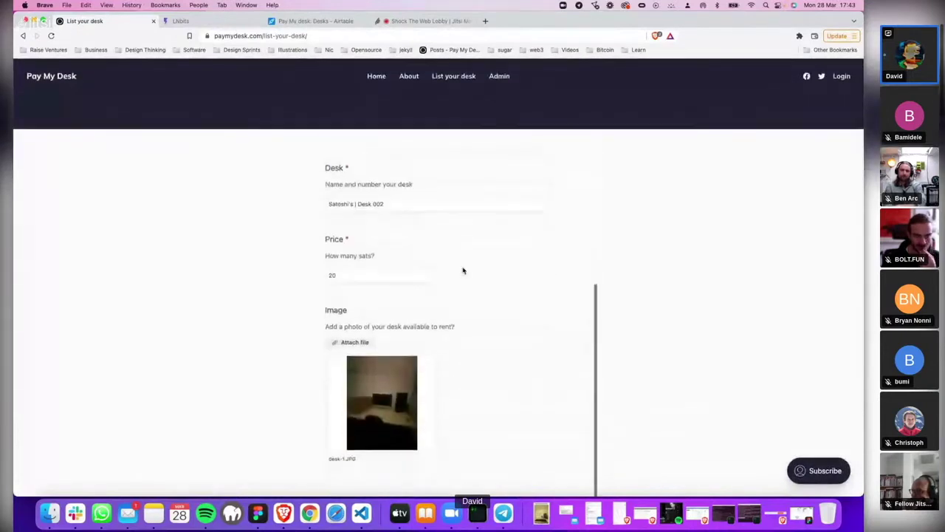
scroll(463, 270, up, 5)
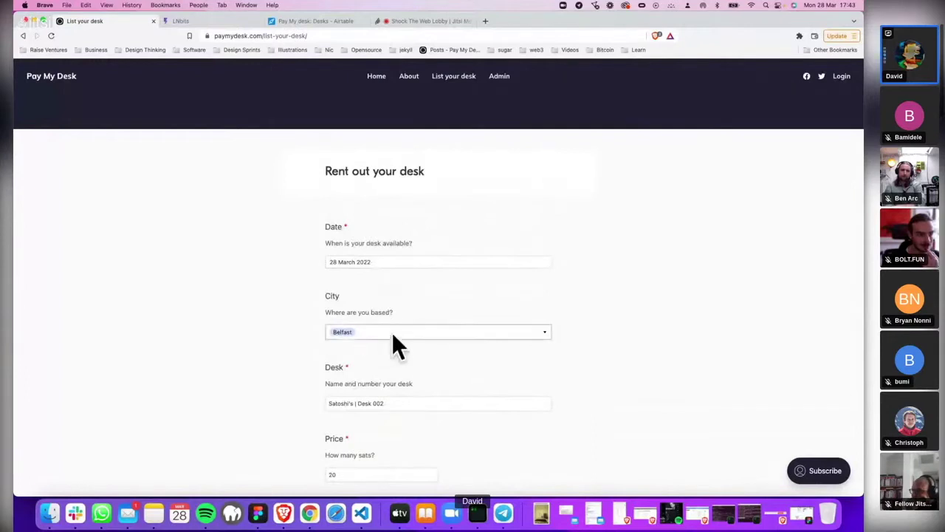
scroll(374, 270, down, 1)
scroll(374, 271, down, 4)
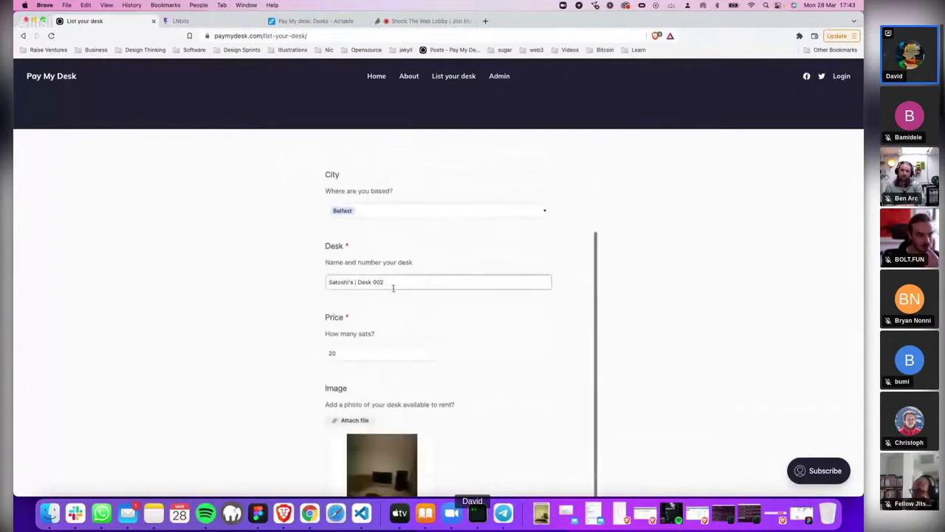
scroll(431, 325, down, 5)
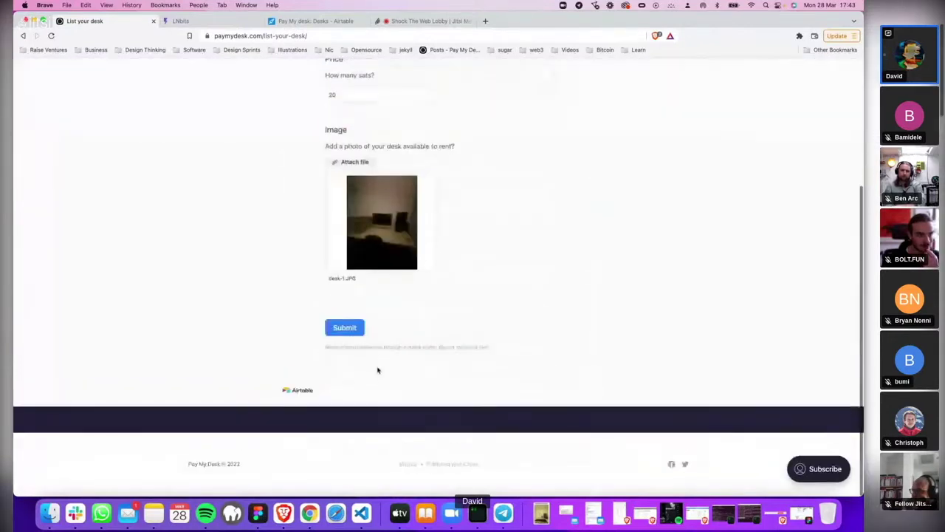
click(346, 329)
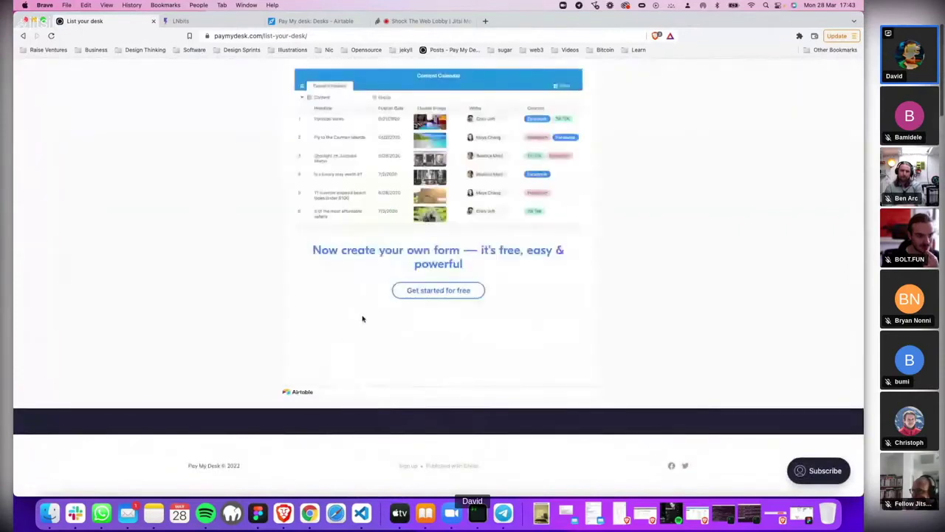
scroll(280, 184, up, 3)
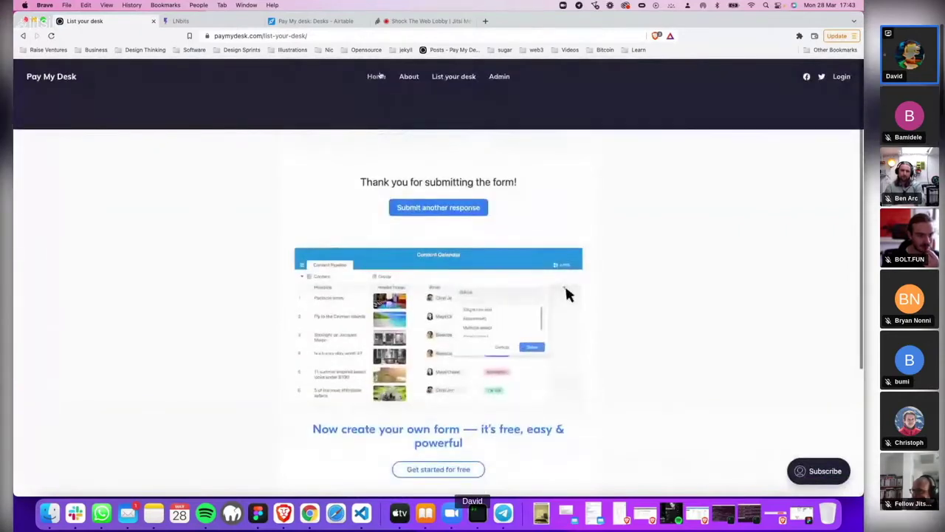
click(377, 77)
scroll(336, 154, down, 8)
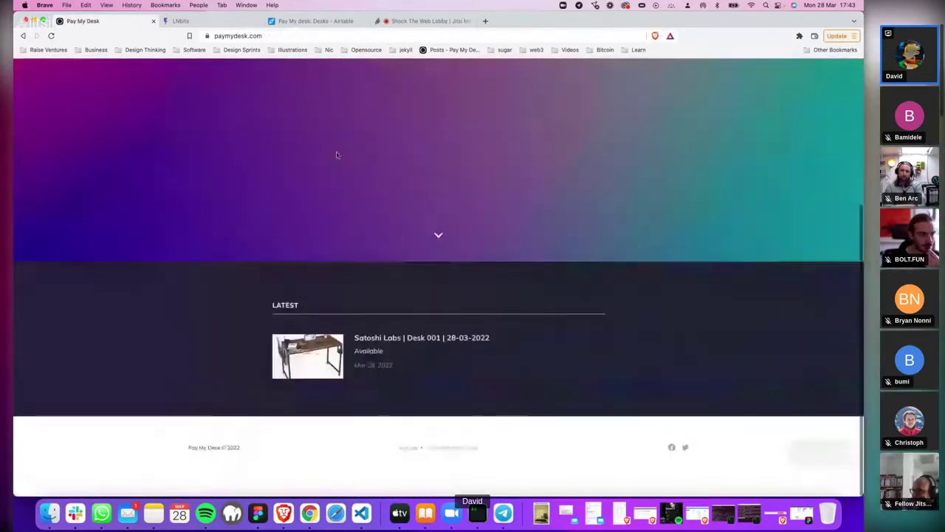
scroll(336, 155, up, 8)
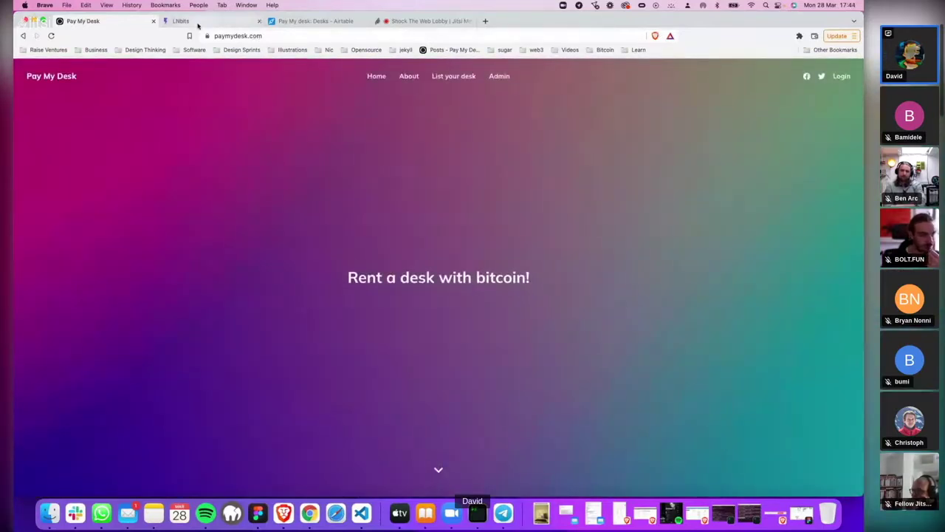
- Reload the LNbits LNURLp pay links page, then bring up Zapier's Zaps list
click(185, 20)
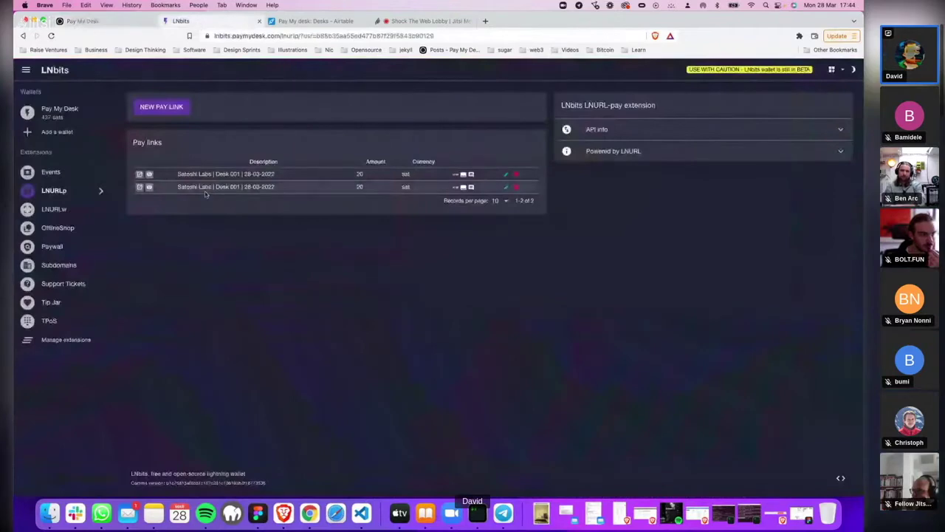
click(51, 36)
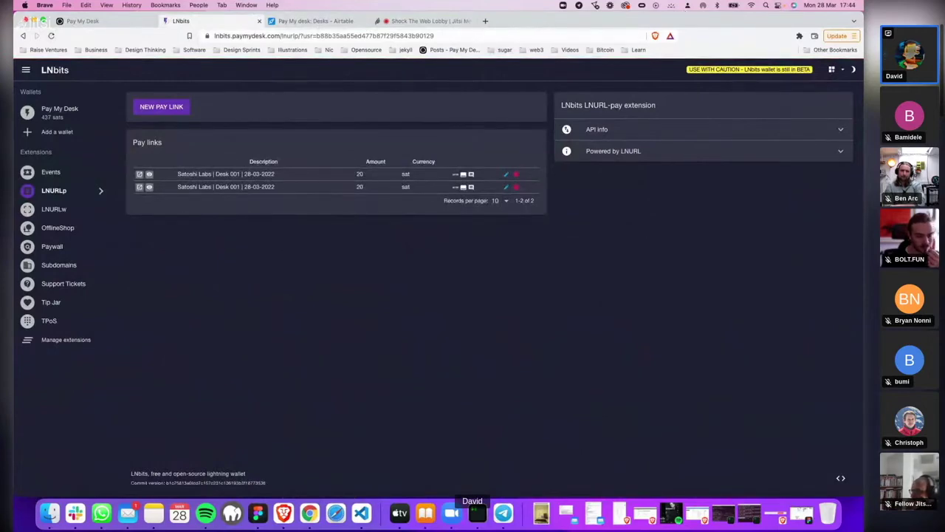
key(super+grave)
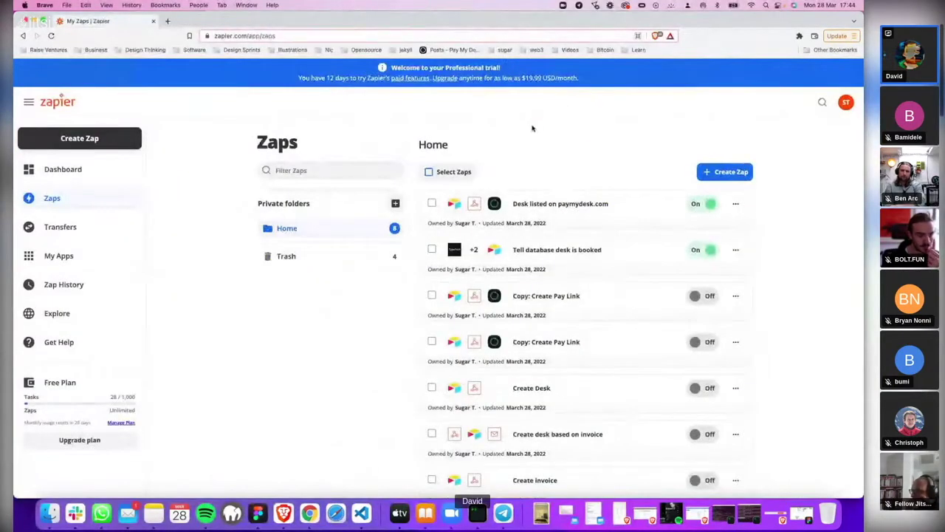
- Open the 'Desk listed on paymydesk.com' zap in the Zapier editor
scroll(517, 214, down, 1)
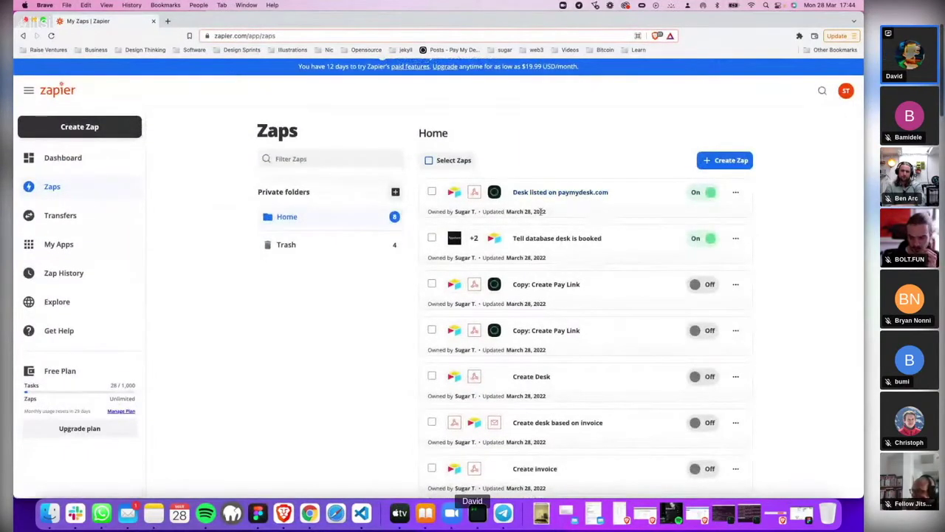
click(582, 194)
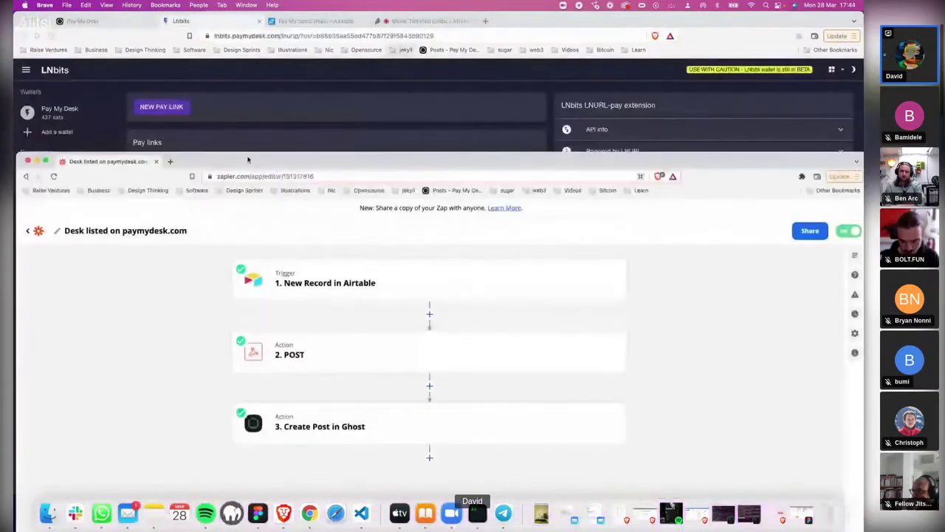
- Check the Pay My Desk site, reload the LNbits pay links, and view the Airtable base
click(111, 20)
scroll(215, 146, up, 10)
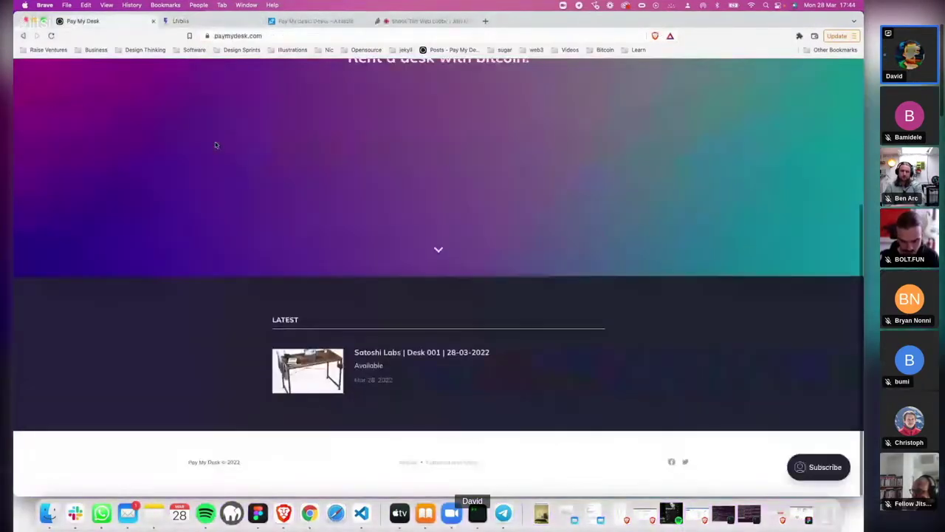
click(181, 22)
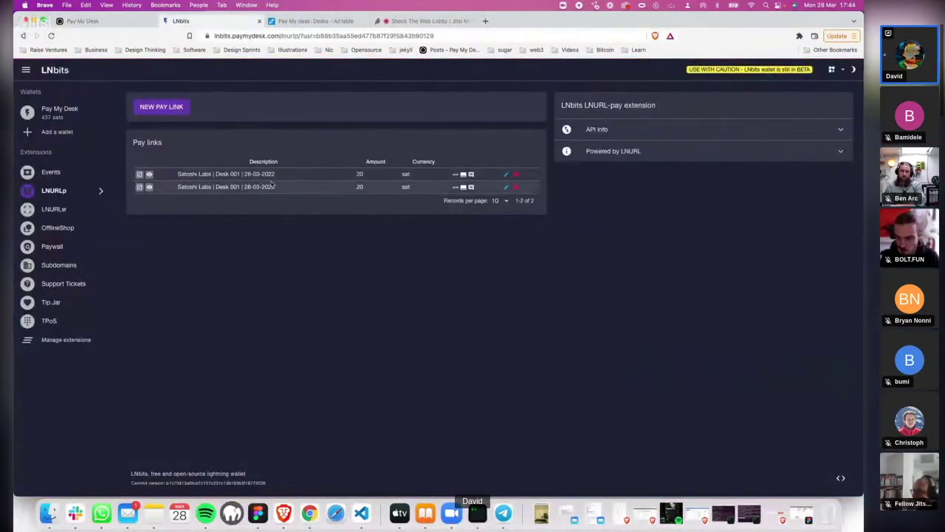
click(50, 35)
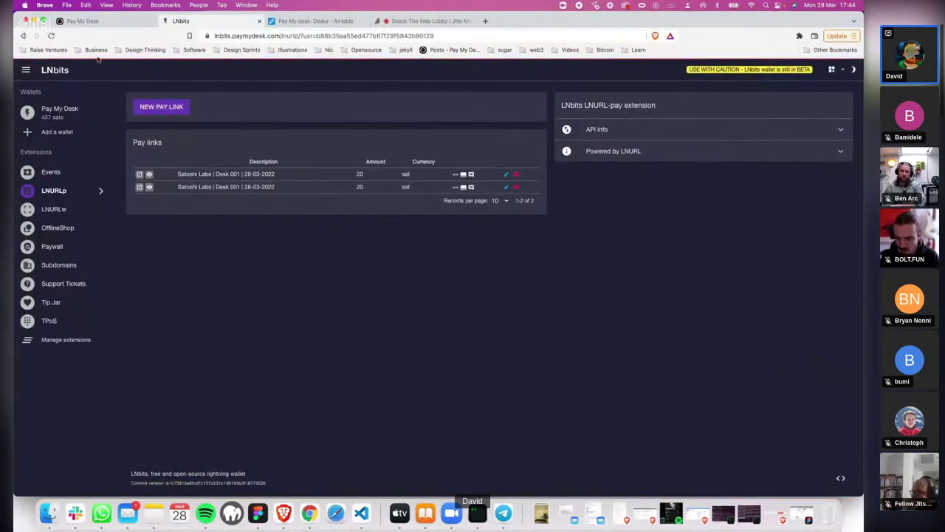
click(303, 21)
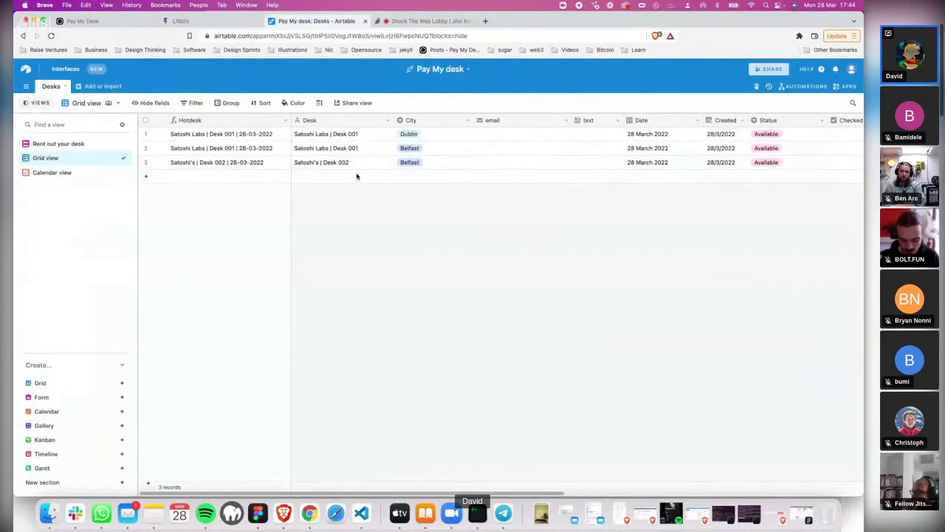
scroll(431, 166, right, 5)
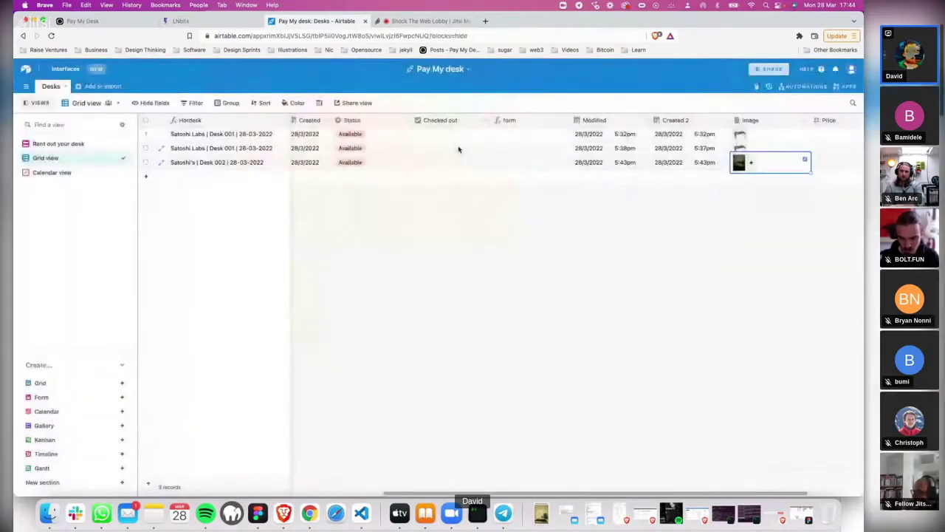
click(203, 21)
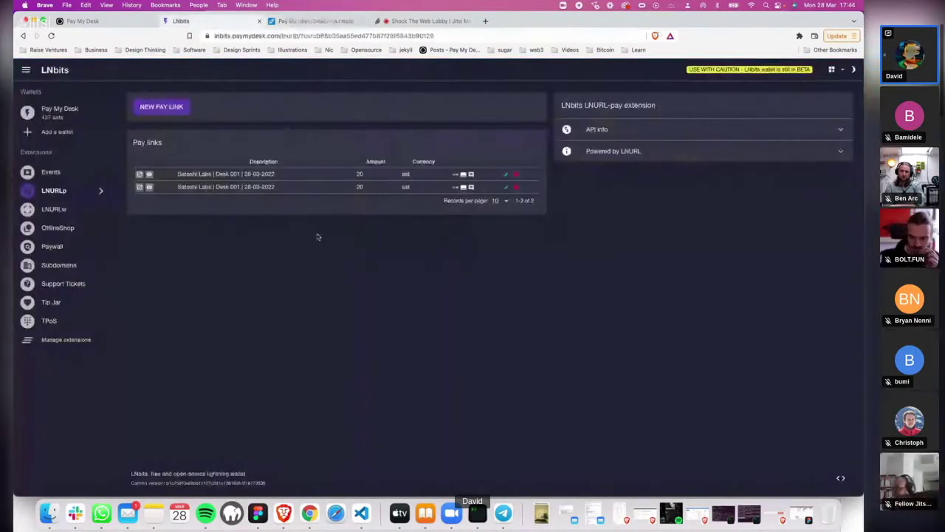
- Reload the Pay My Desk home page and scan it for the new listing
click(85, 20)
scroll(242, 194, down, 5)
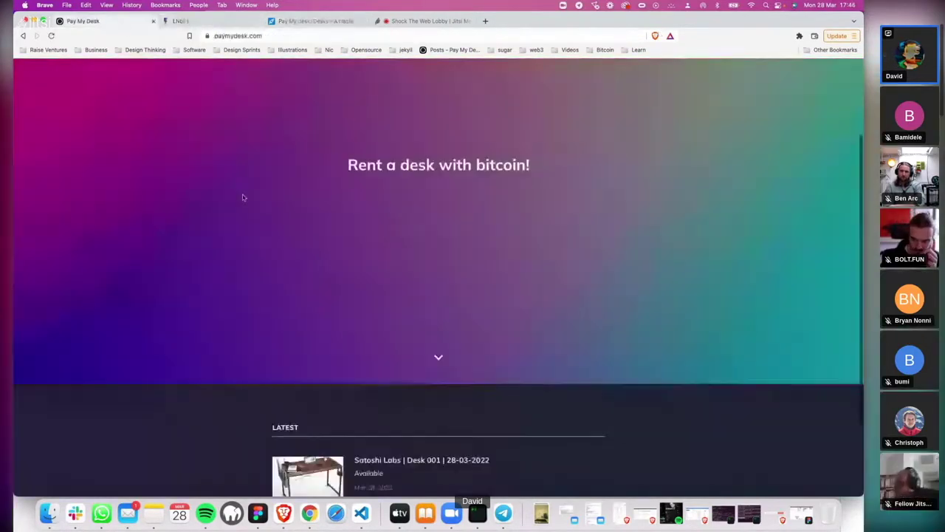
scroll(243, 196, up, 1)
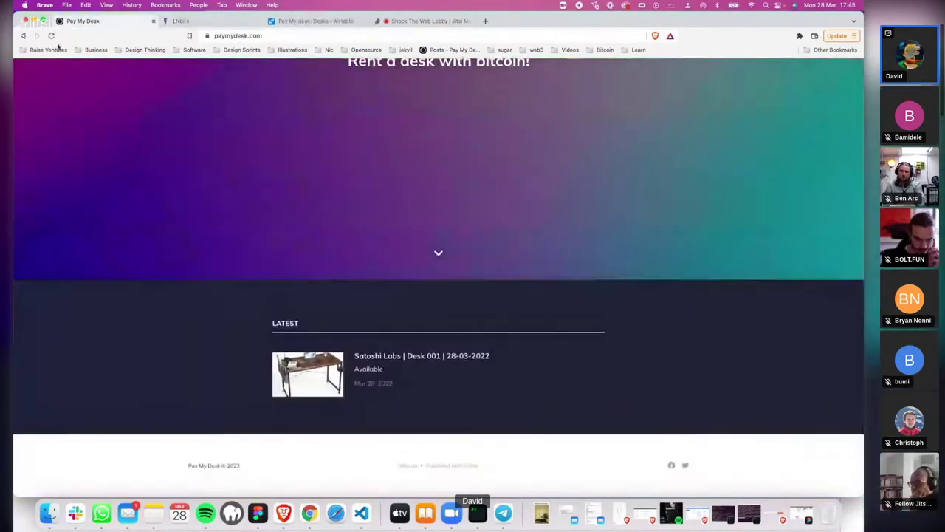
click(50, 36)
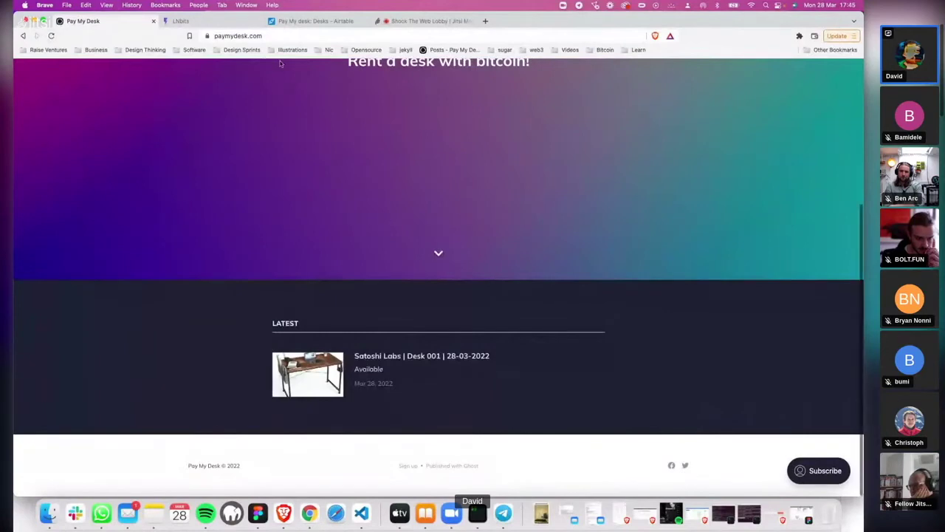
scroll(362, 92, up, 3)
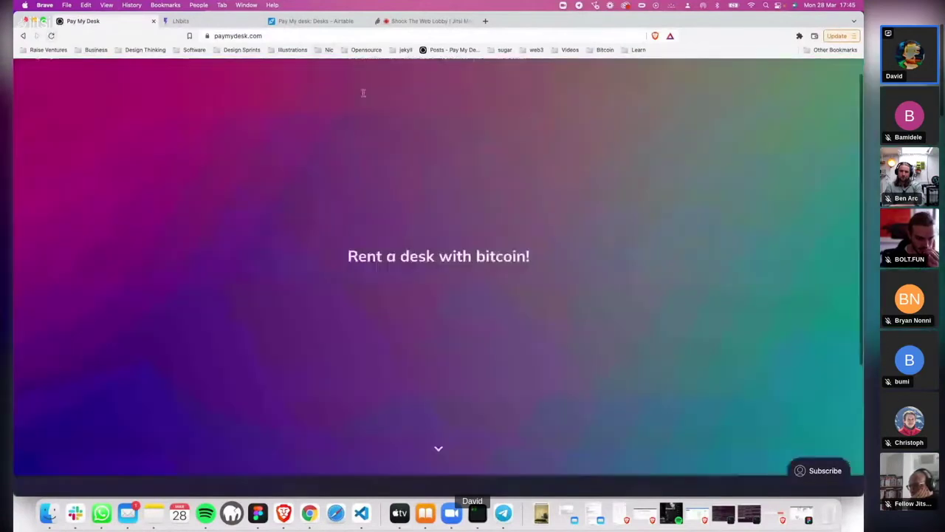
scroll(363, 93, up, 1)
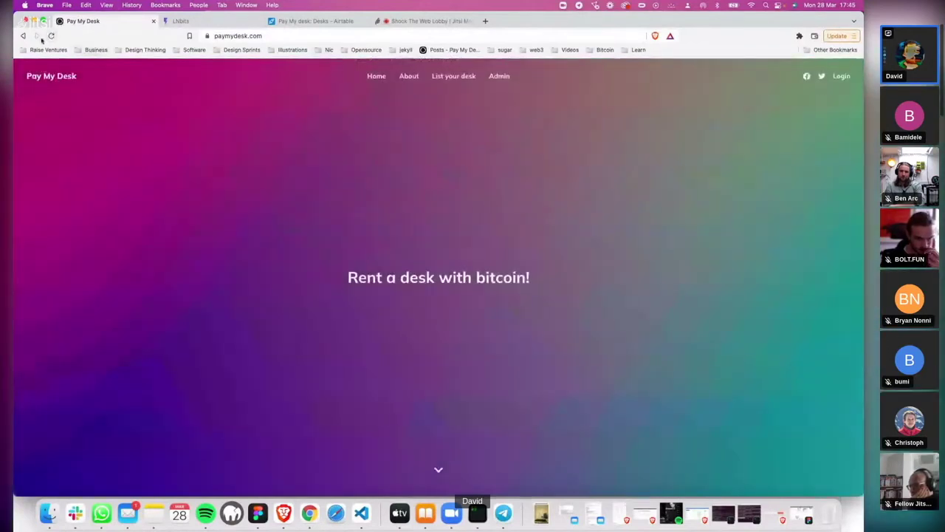
scroll(339, 199, down, 3)
scroll(344, 188, up, 1)
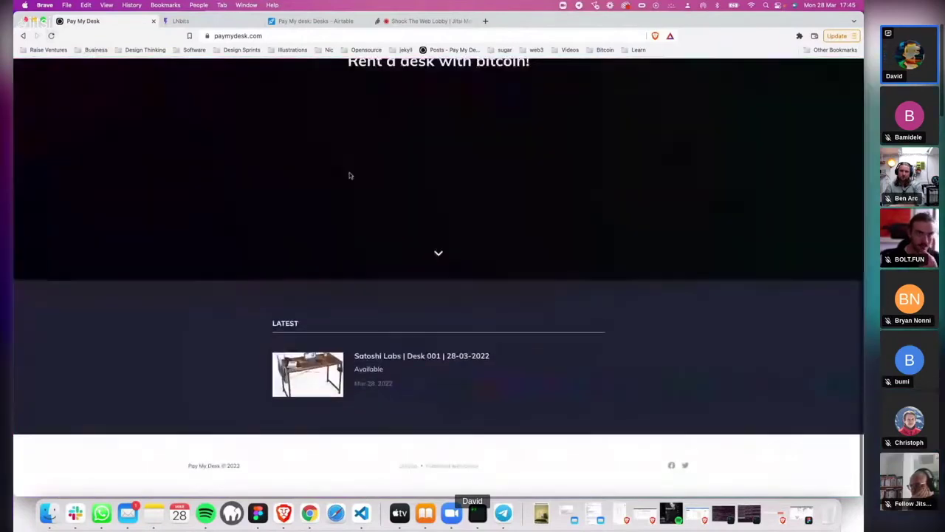
- Confirm Satoshi's | Desk 002 in the Airtable desks table, then return to Zapier's editor
click(322, 21)
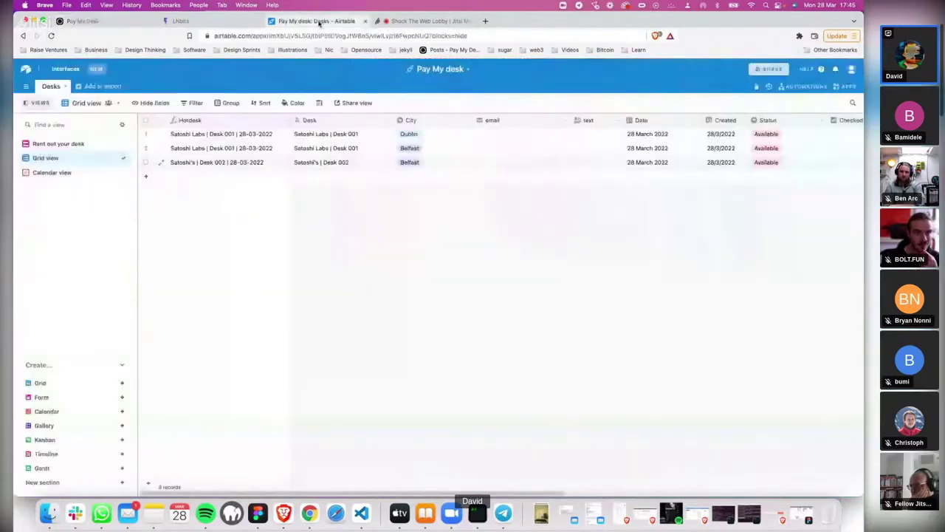
key(ctrl+shift+Tab)
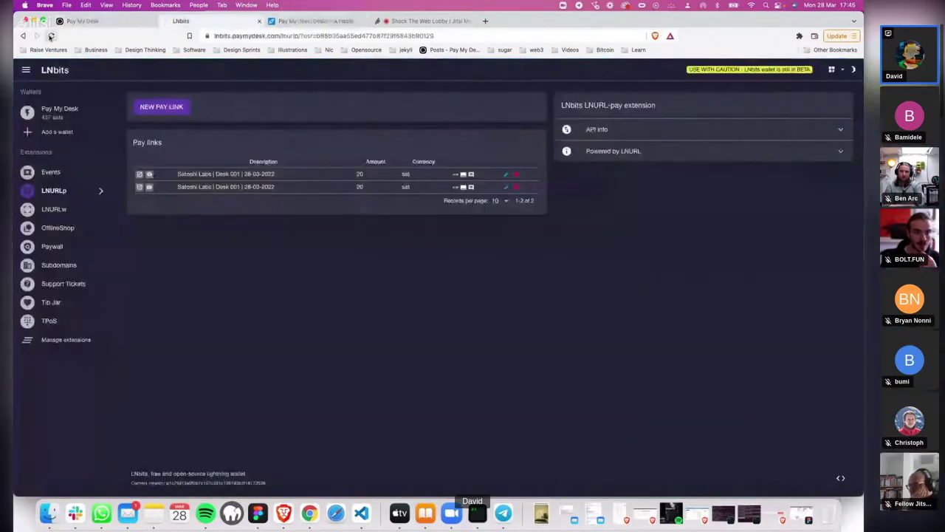
key(ctrl+Up)
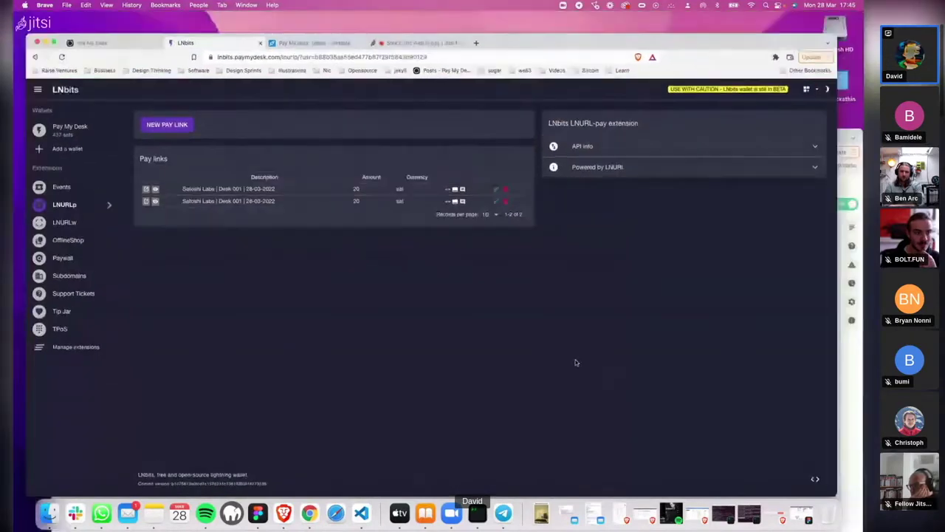
click(501, 92)
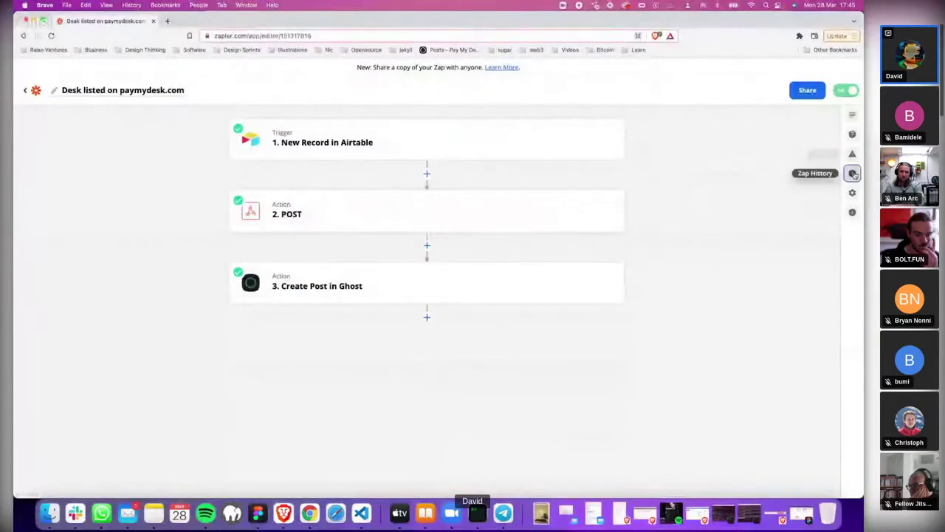
- Reload the Zap's run history and open the newest successful run from 17:45
click(853, 174)
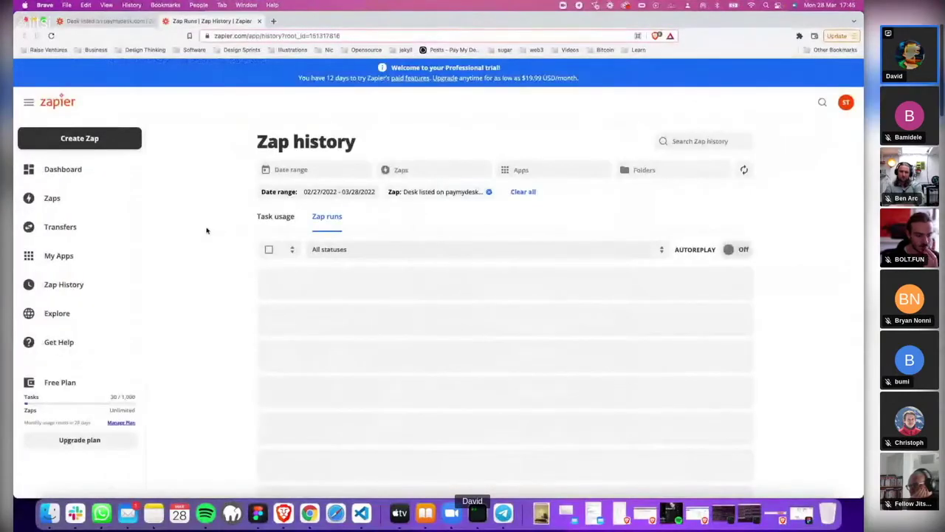
scroll(457, 253, down, 5)
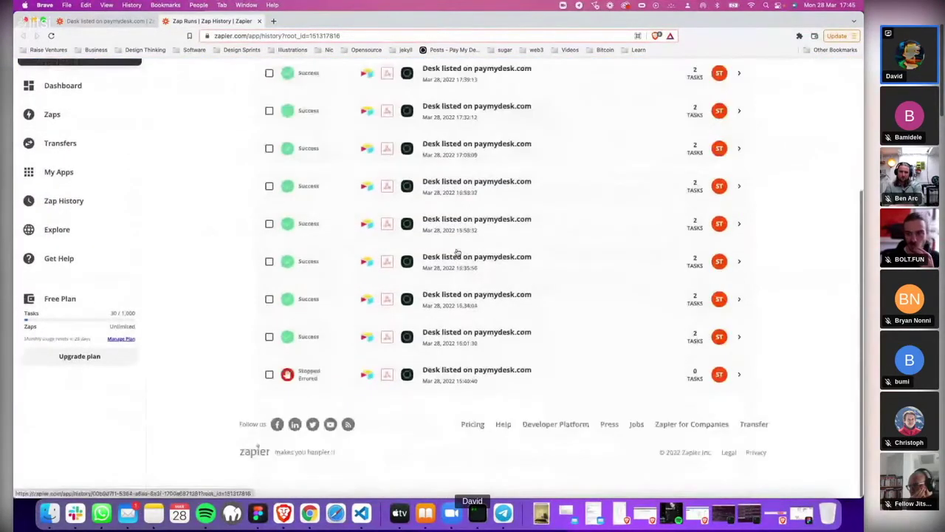
scroll(457, 253, up, 2)
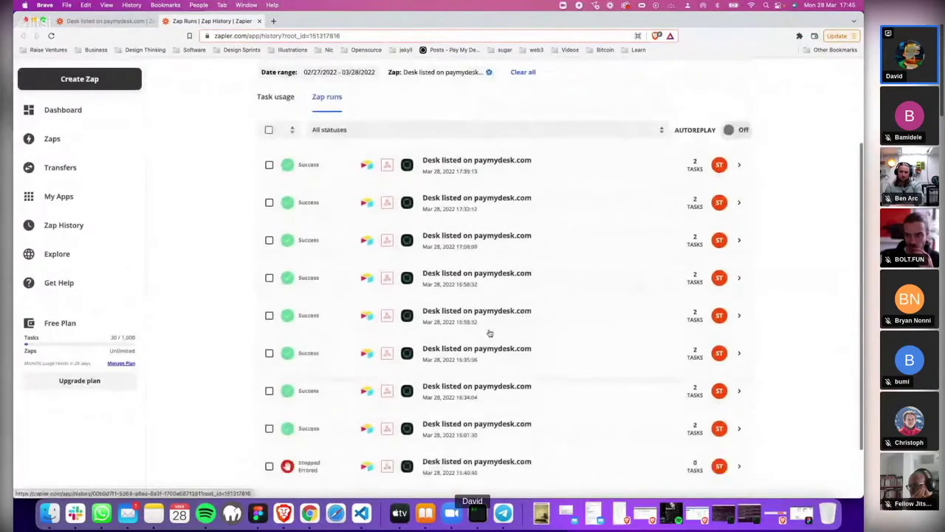
key(super+r)
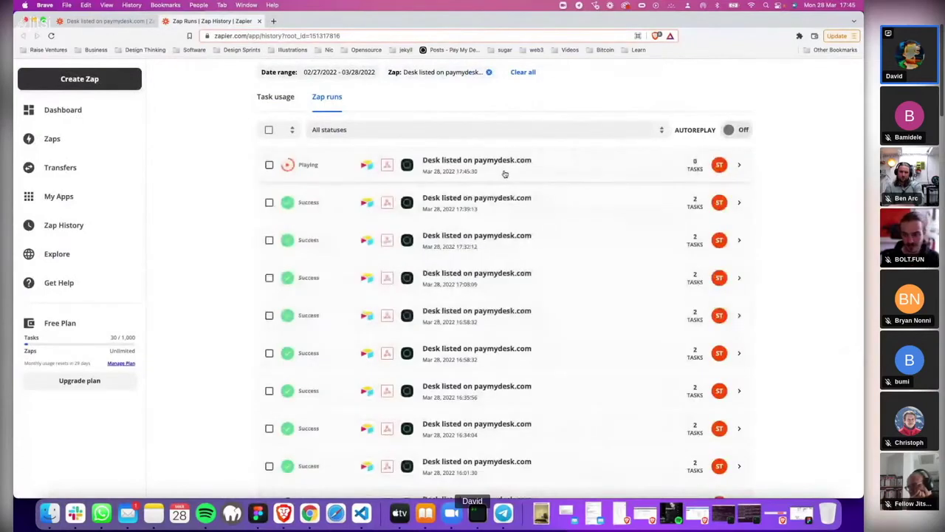
click(505, 174)
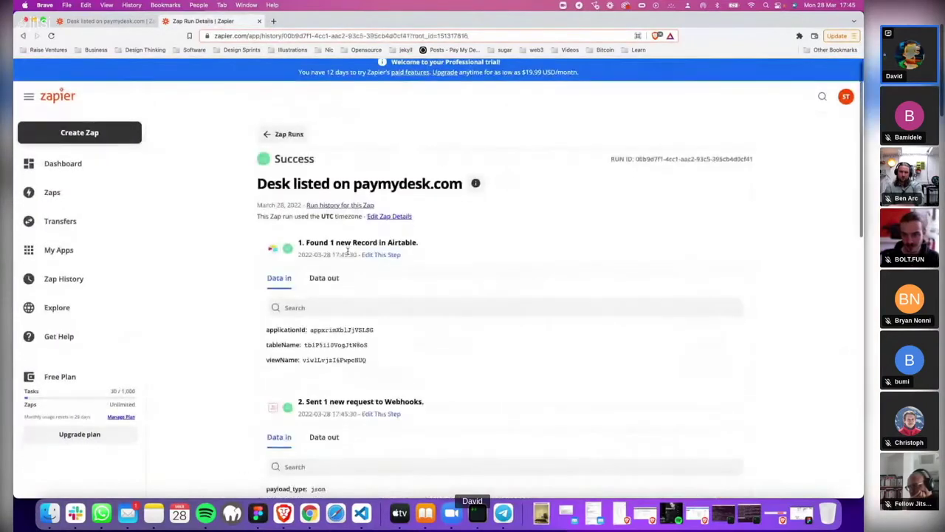
scroll(348, 252, down, 5)
- Switch to the Pay My Desk homepage, now listing Satoshi's | Desk 002 as Available
key(ctrl+alt+Down)
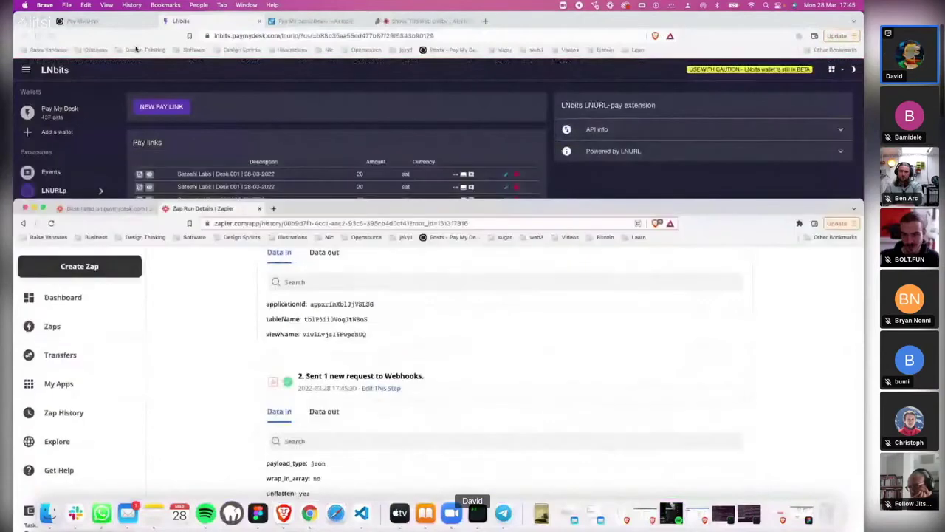
key(super+1)
key(ctrl+alt+Return)
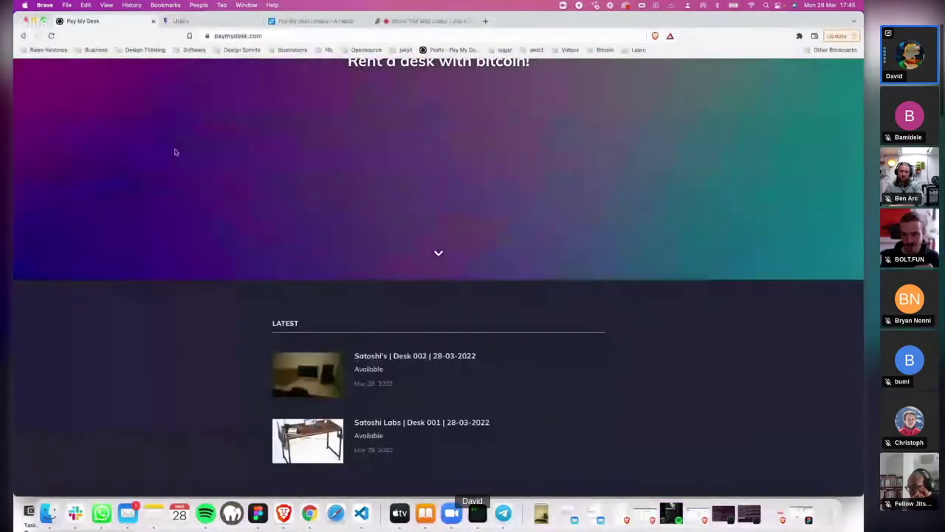
- Open the Satoshi's | Desk 002 listing and scroll to its LNURL pay QR code
click(412, 361)
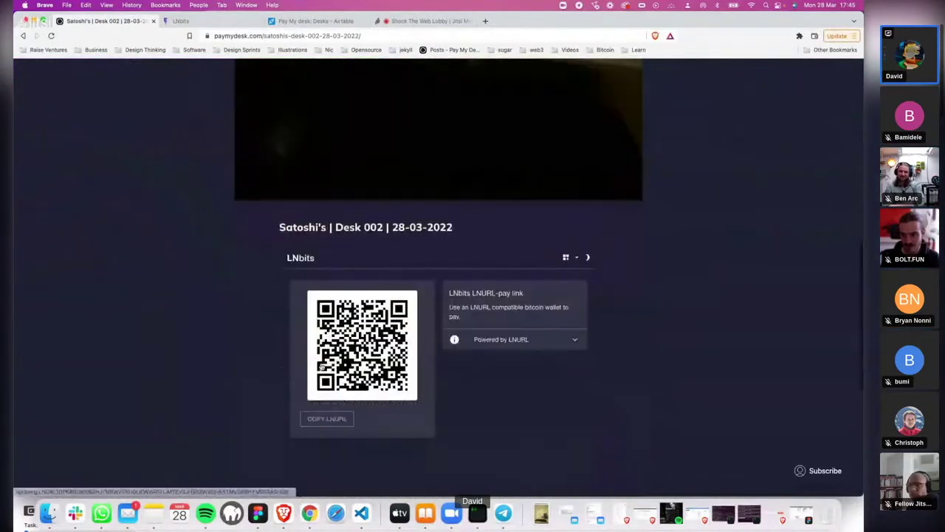
scroll(209, 358, down, 3)
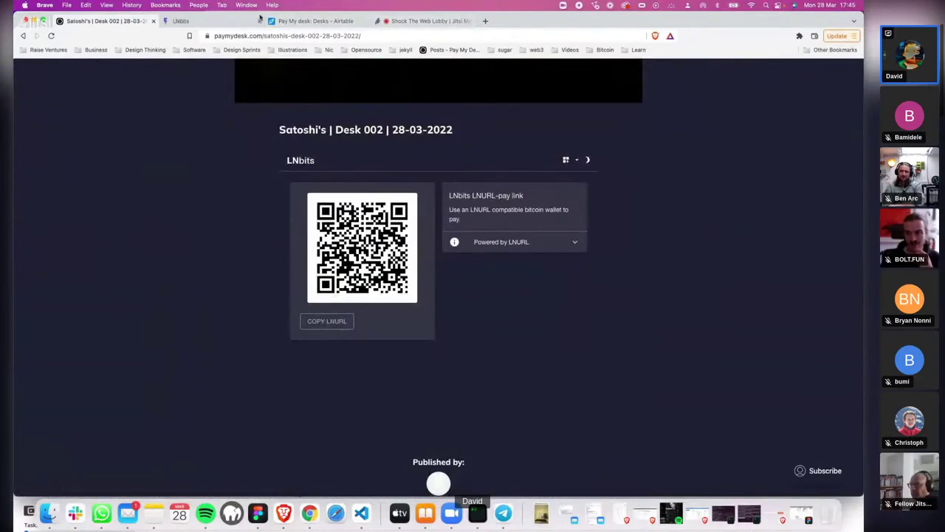
scroll(512, 137, up, 12)
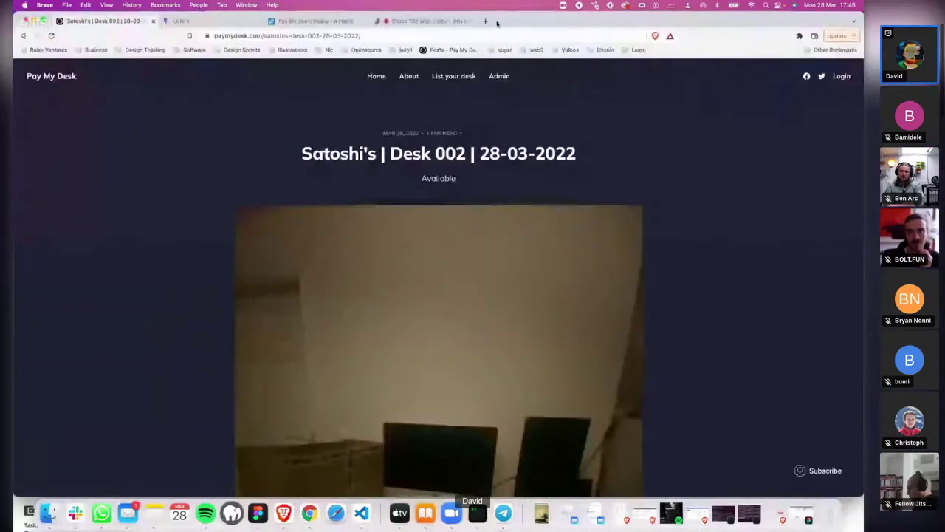
- Load airtable.com in a new browser tab
click(485, 21)
text(airtable.com)
key(Return)
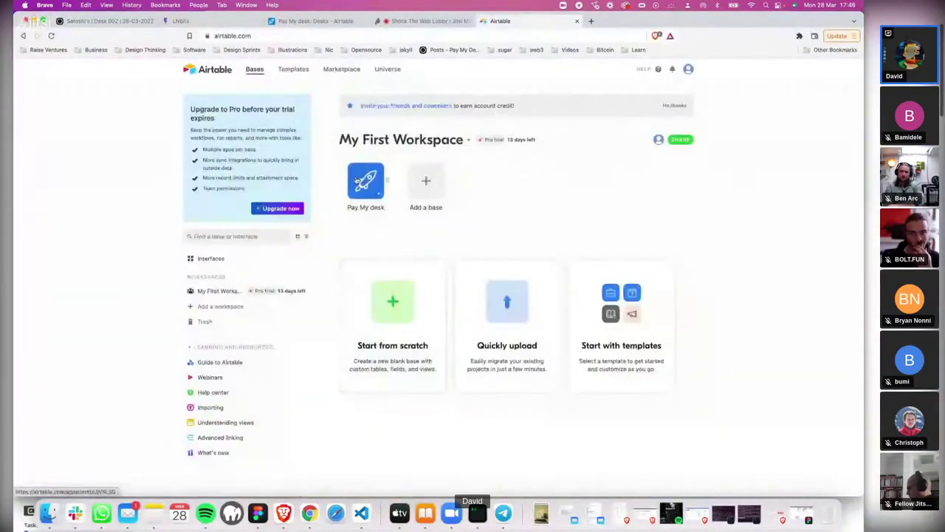
- Open the Pay My desk base and tile its Desks table right of the Desk 002 listing
click(348, 178)
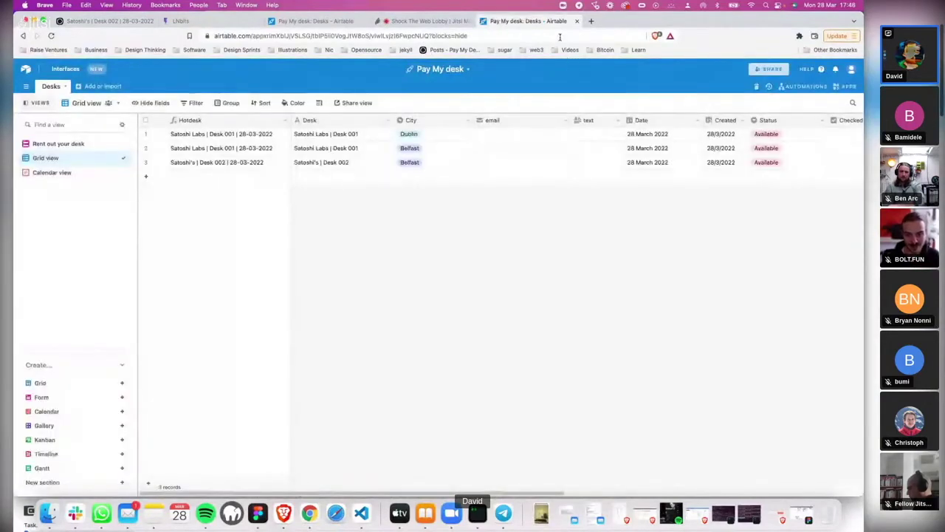
drag(532, 22, 178, 79)
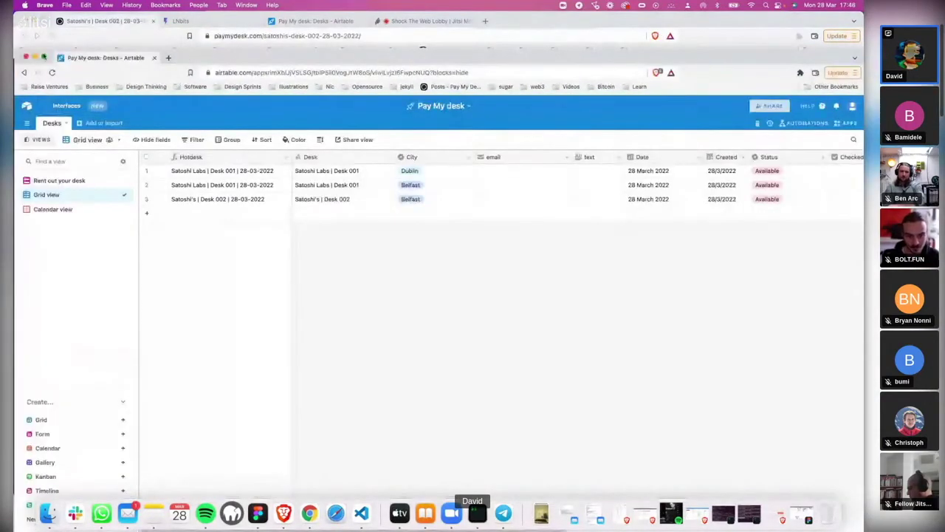
click(44, 57)
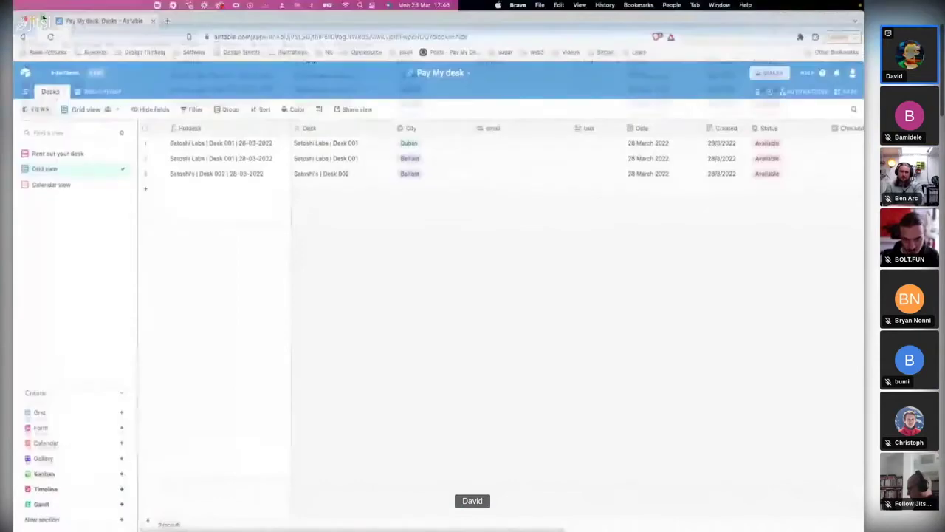
click(44, 18)
mouse_move(45, 57)
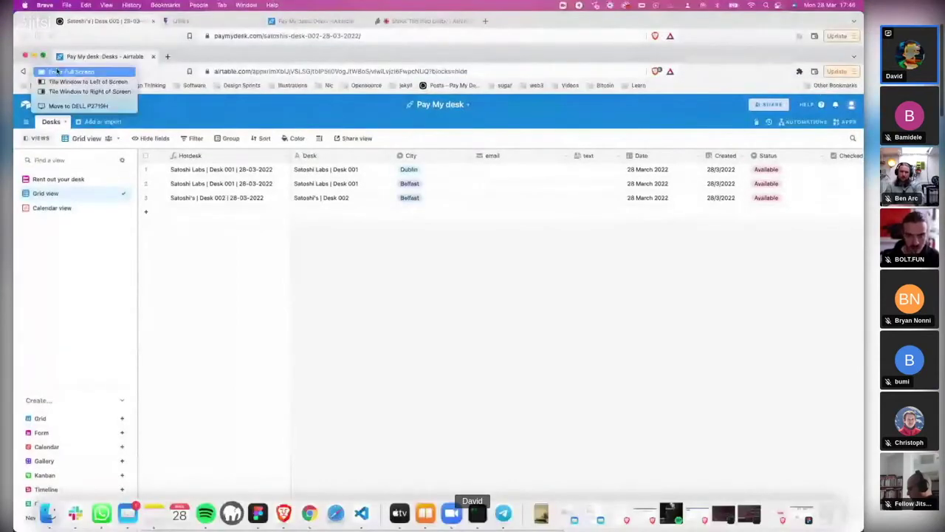
click(89, 91)
click(153, 273)
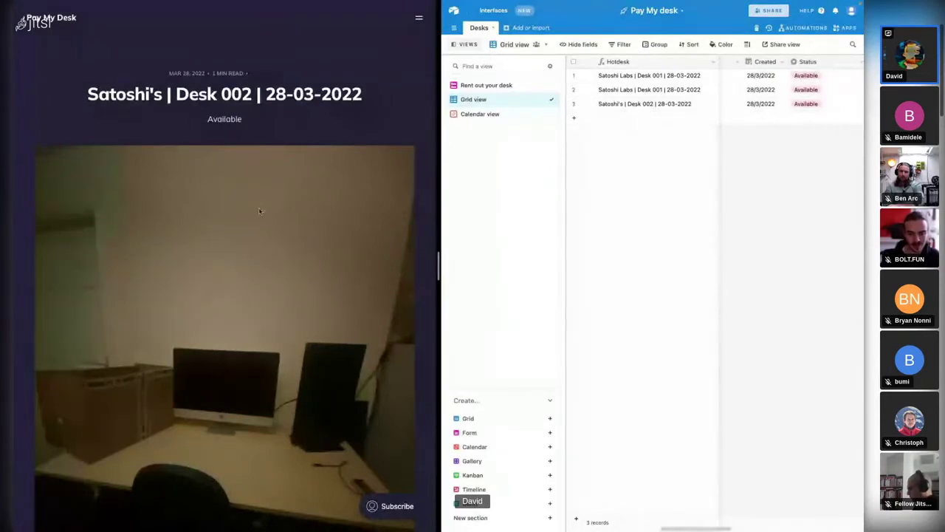
- Watch Desk 002's Airtable status change to Booked, then show the listing full size
scroll(259, 212, down, 15)
scroll(243, 214, up, 3)
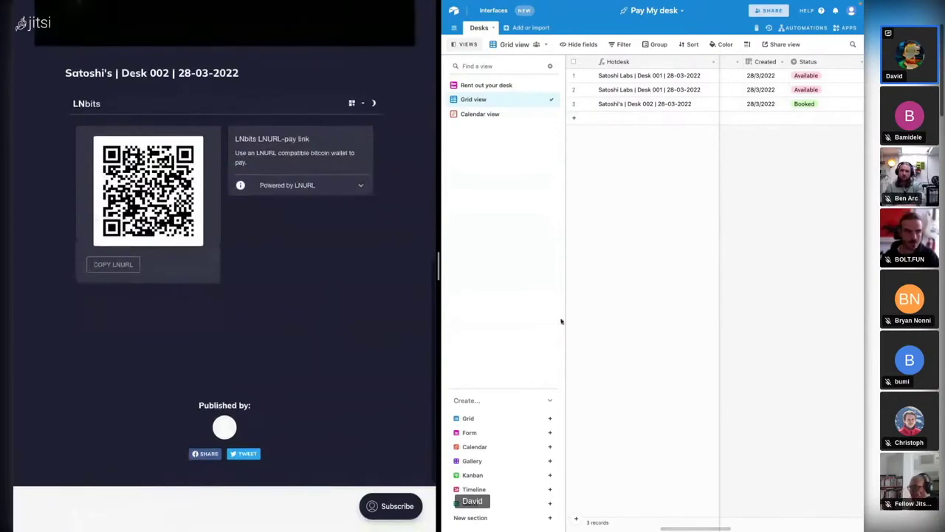
mouse_move(14, 5)
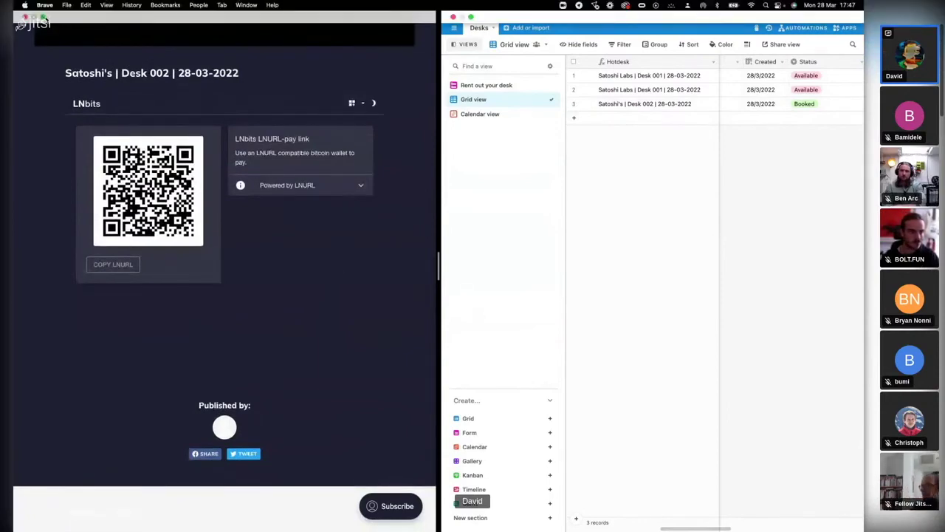
click(43, 17)
- Close the LNbits popup, view all three 28 March desk entries in Admin, then return to Jitsi
click(507, 95)
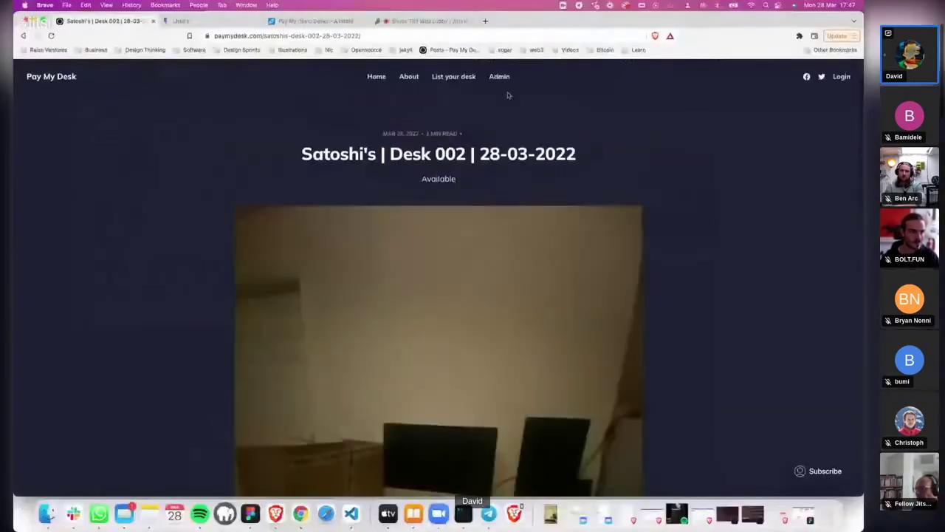
click(499, 77)
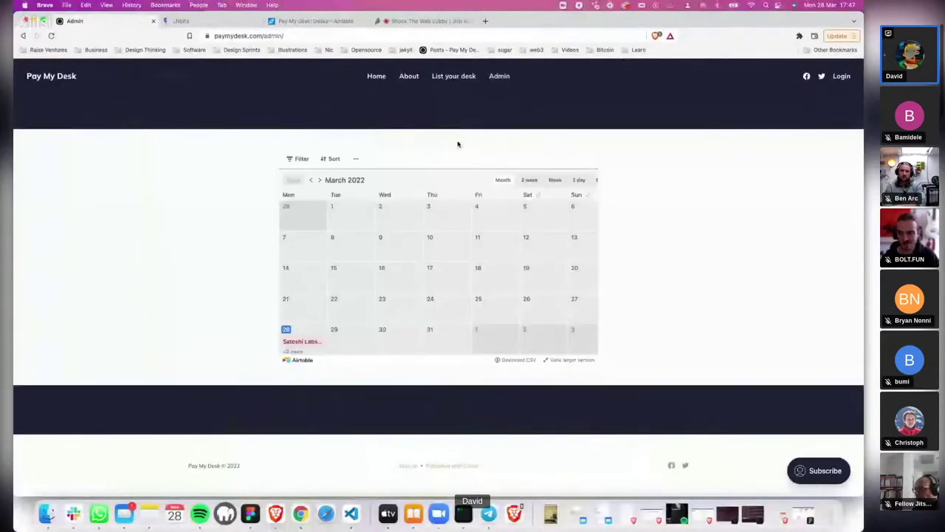
click(293, 351)
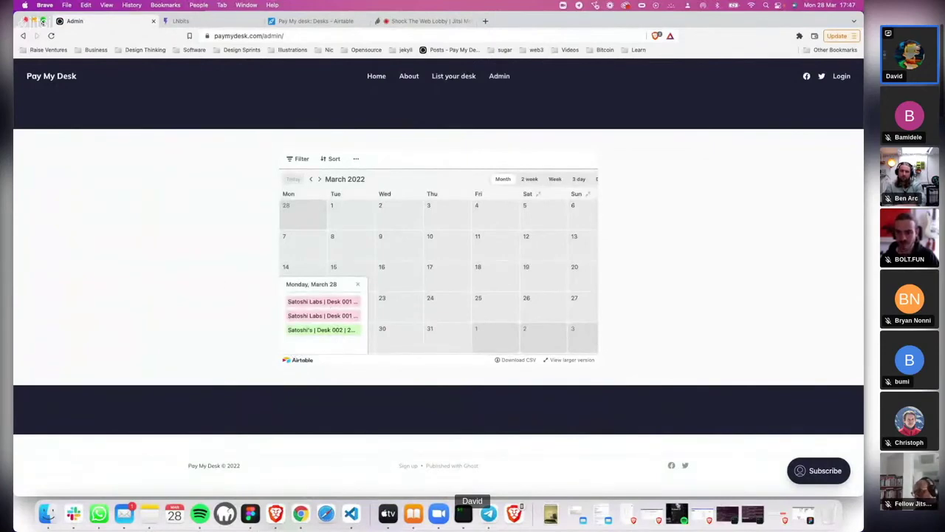
click(428, 21)
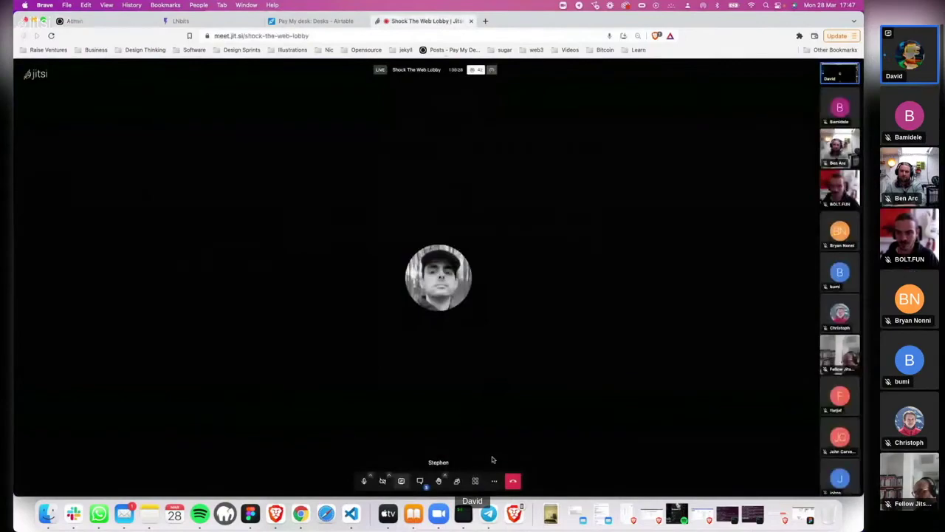